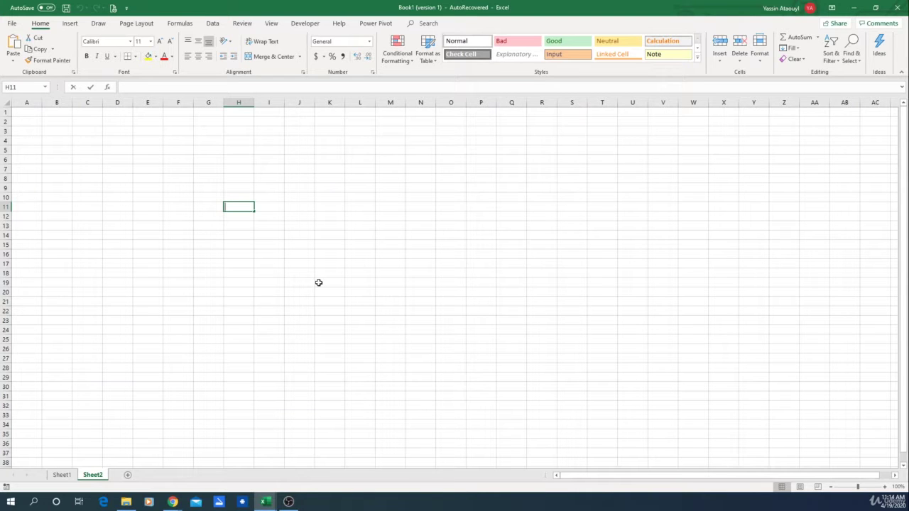
# Step: Enter the formula =IF(L11=1,0,1) in cell H11
pyautogui.write('=if')
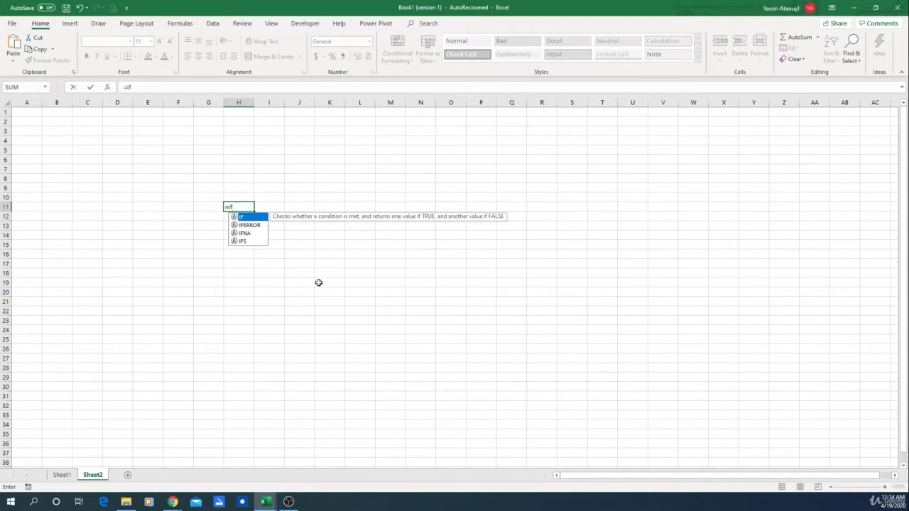
pyautogui.write('(')
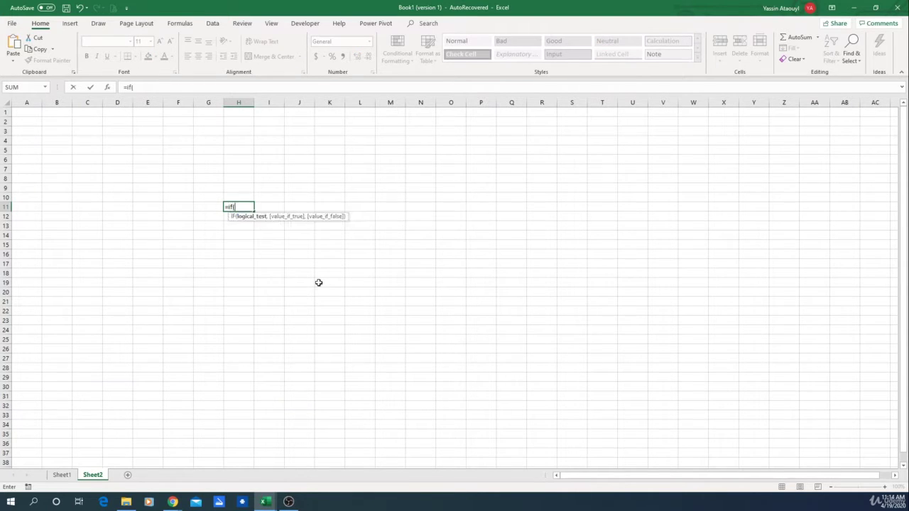
pyautogui.click(358, 208)
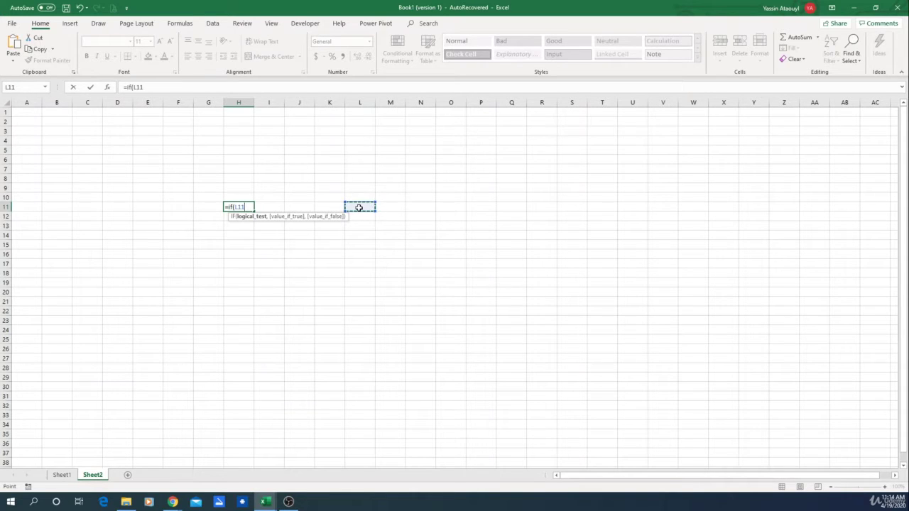
pyautogui.write('=1,')
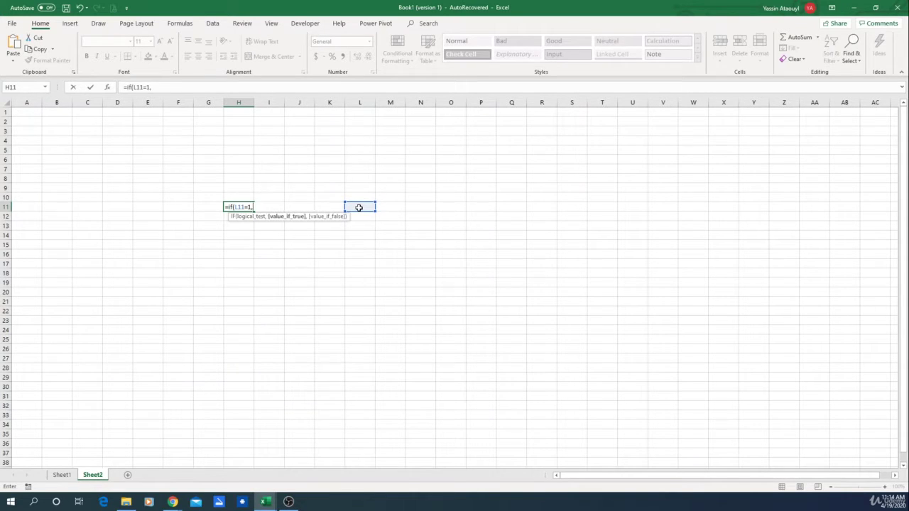
pyautogui.write('0,1)')
pyautogui.press('Return')
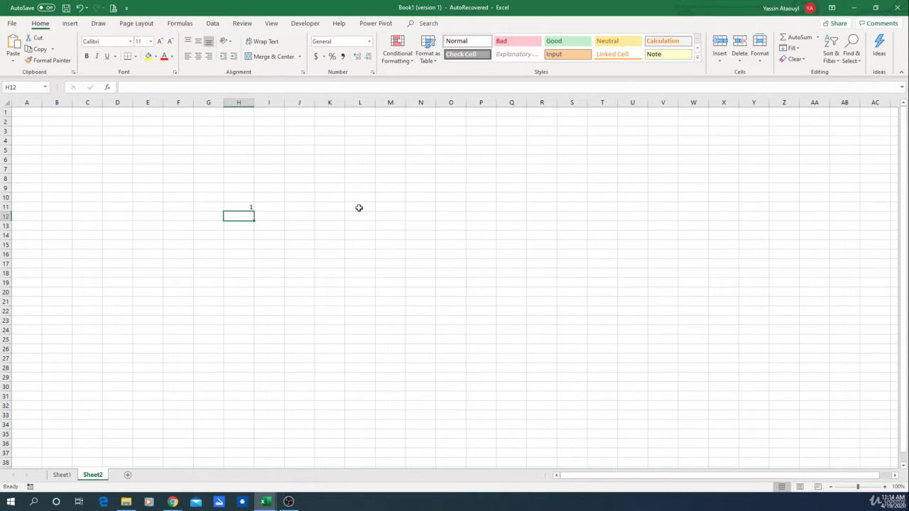
# Step: Enter 1 in cell L11 and check the IF formula's result in H11
pyautogui.click(358, 207)
pyautogui.write('1')
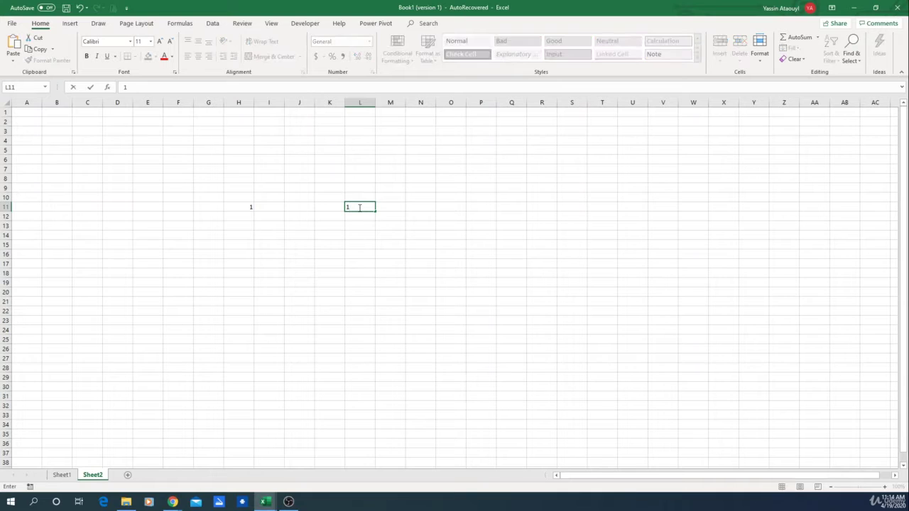
pyautogui.press('Return')
pyautogui.click(243, 206)
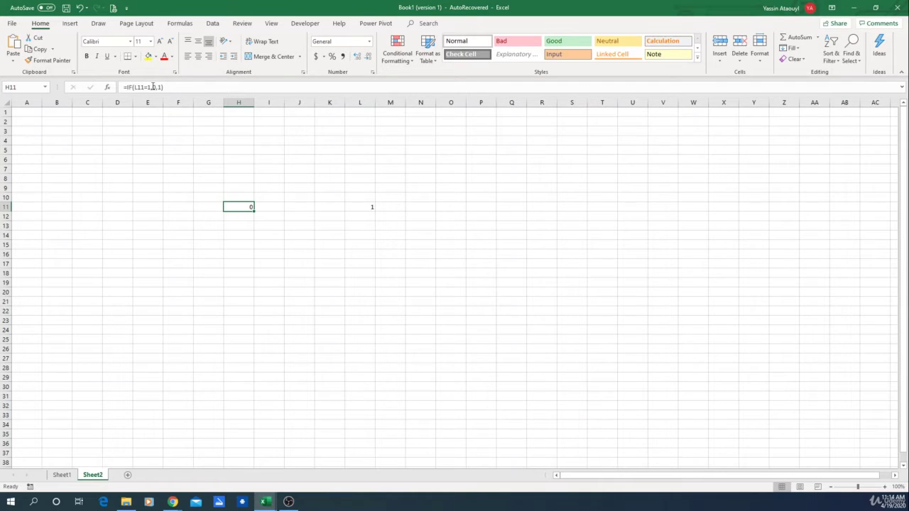
pyautogui.click(314, 227)
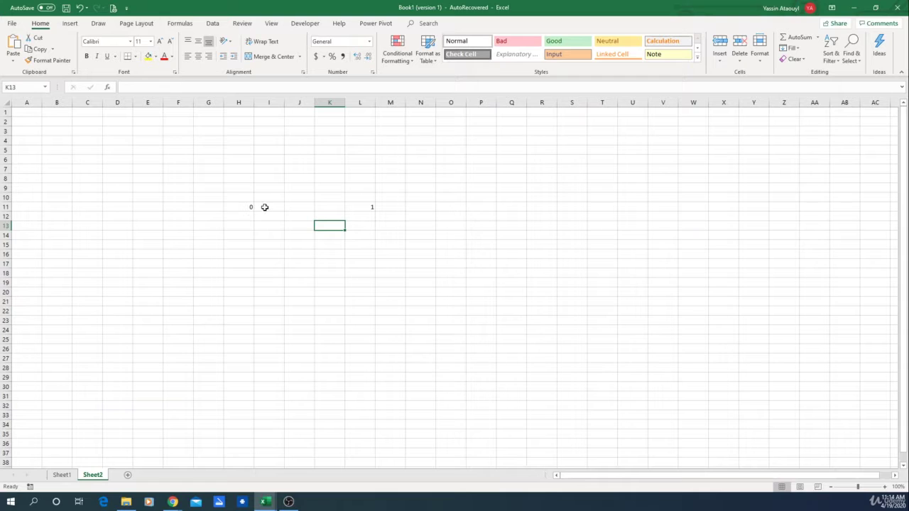
pyautogui.click(239, 206)
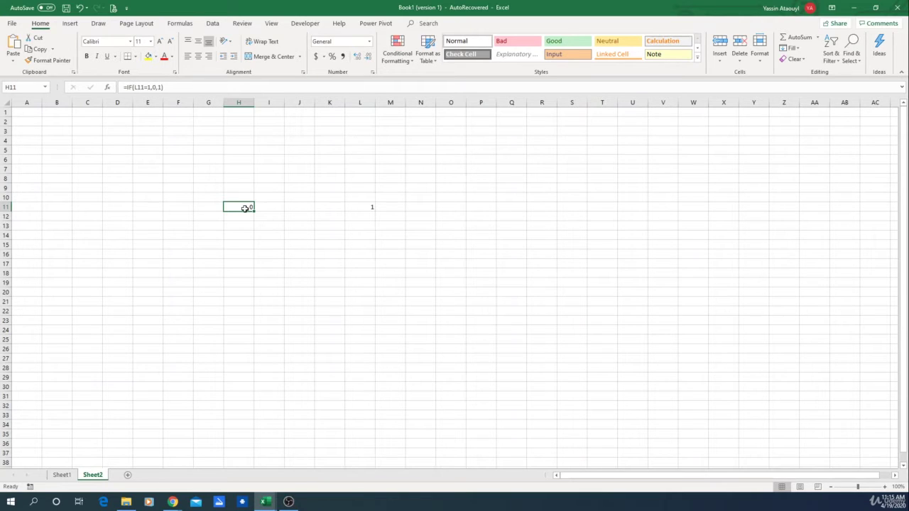
# Step: Clear the test value in L11 and the IF formula in H11
pyautogui.click(372, 206)
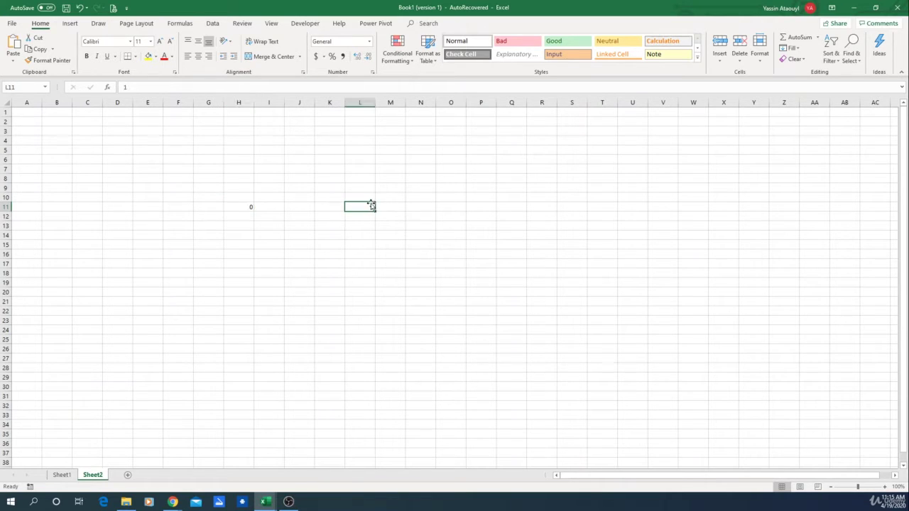
pyautogui.click(238, 205)
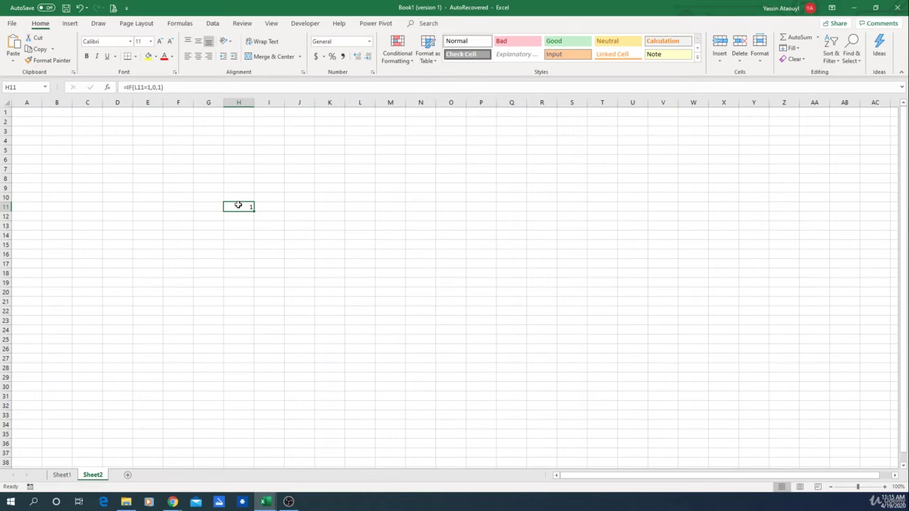
pyautogui.press('Delete')
pyautogui.click(403, 58)
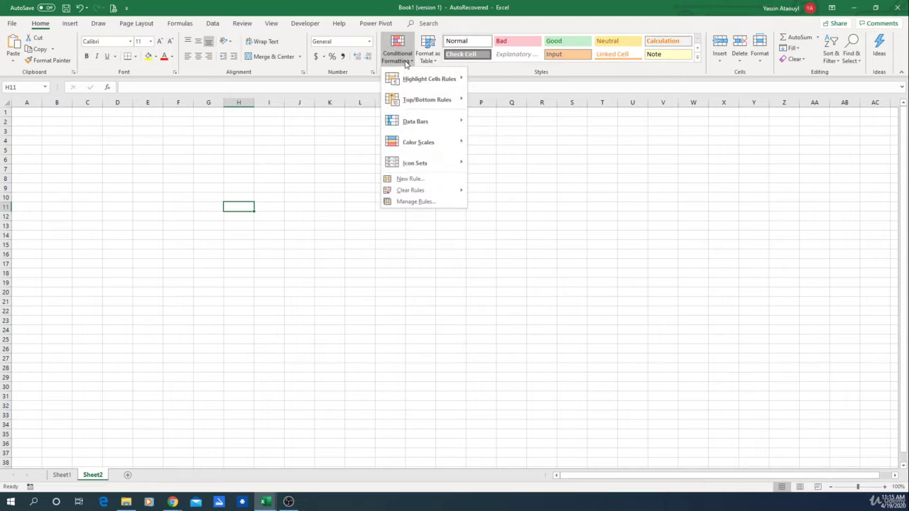
pyautogui.click(313, 194)
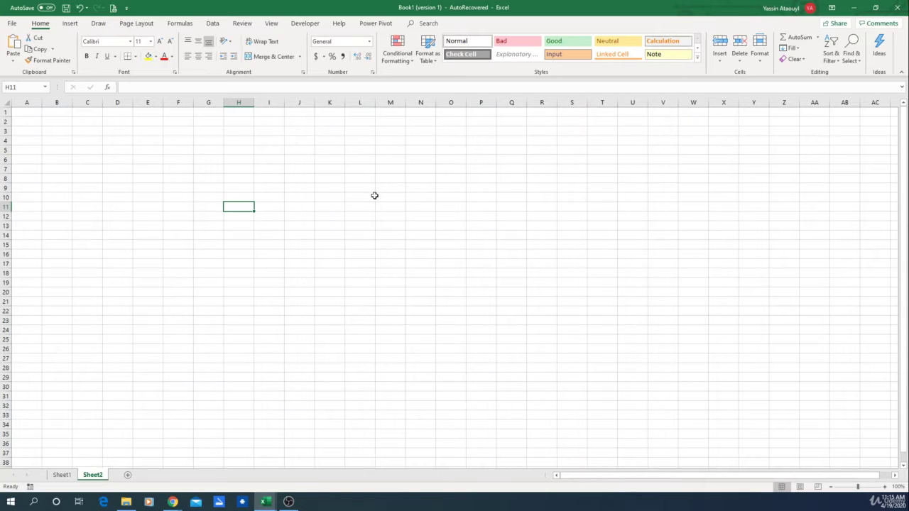
# Step: Enter the formula =RANDBETWEEN(1,50) in cell H11
pyautogui.write('=rand')
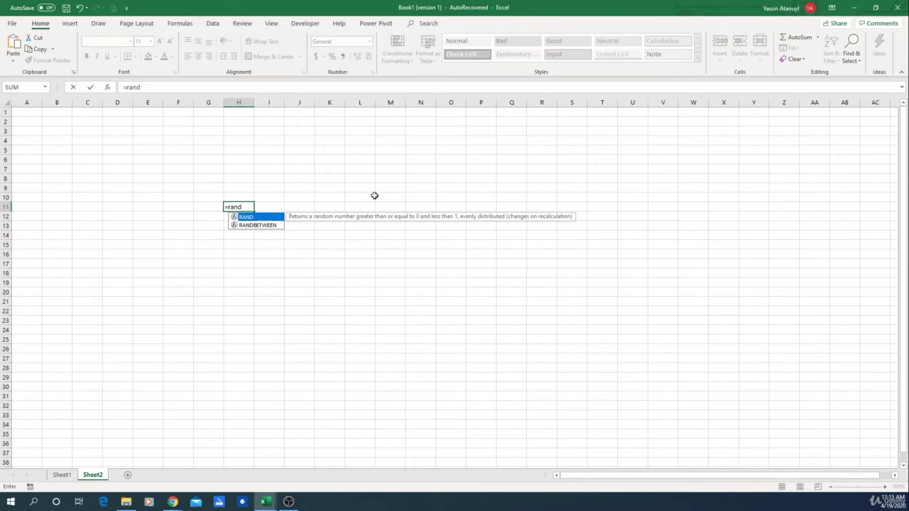
pyautogui.doubleClick(279, 225)
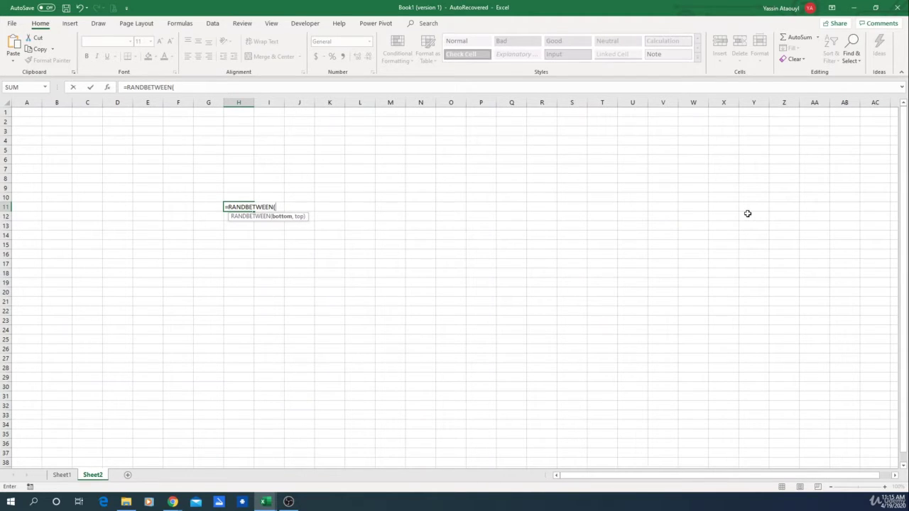
pyautogui.write('1')
pyautogui.write(',')
pyautogui.write('10)')
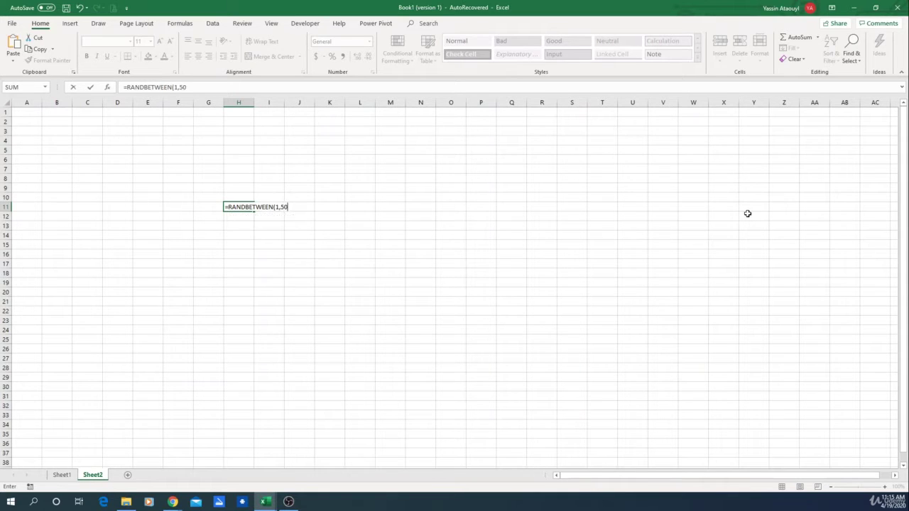
pyautogui.press('Return')
# Step: Fill the random-number formula from H11 across and down through the range H11:N24
pyautogui.click(249, 207)
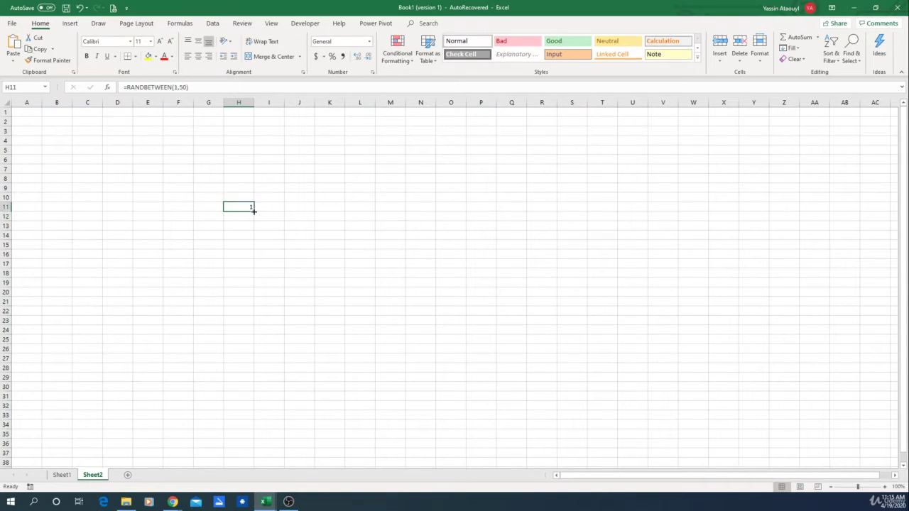
pyautogui.moveTo(254, 211); pyautogui.dragTo(434, 337)
pyautogui.click(516, 284)
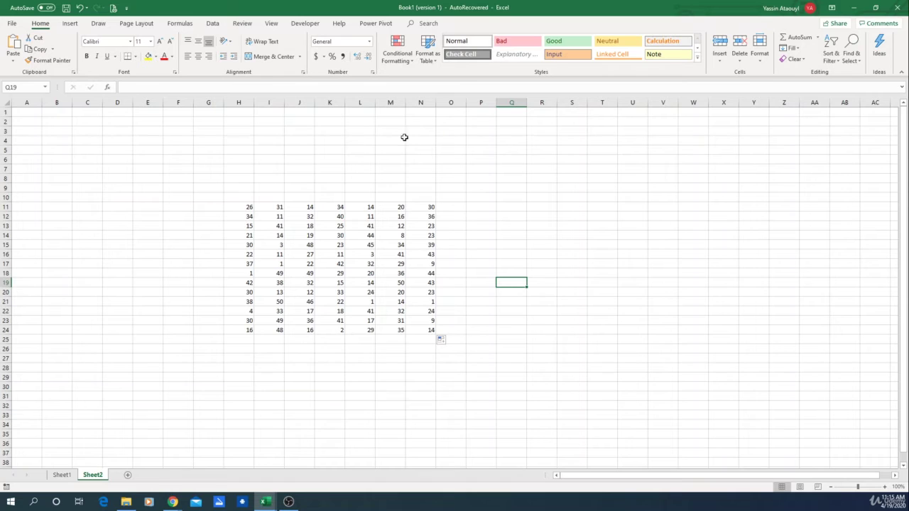
# Step: Review the available conditional formatting options, including icon sets, color scales and top/bottom rules
pyautogui.click(409, 68)
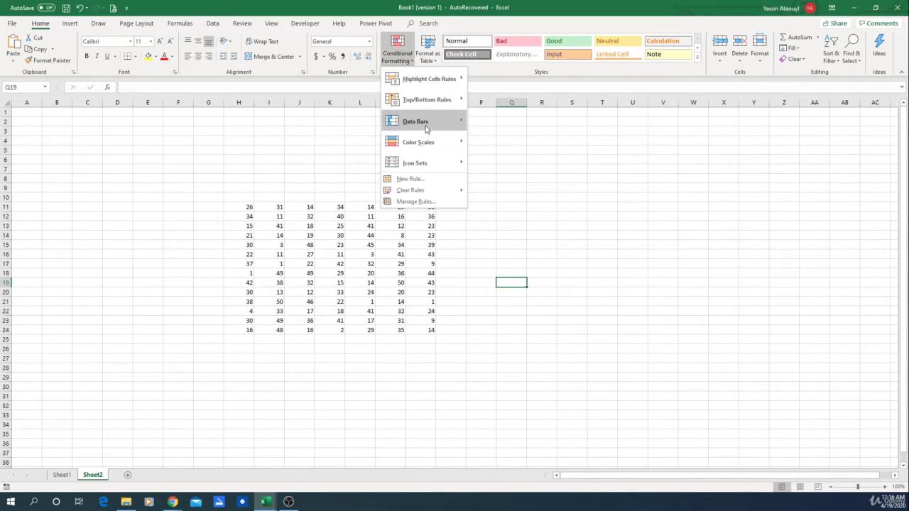
pyautogui.moveTo(426, 87)
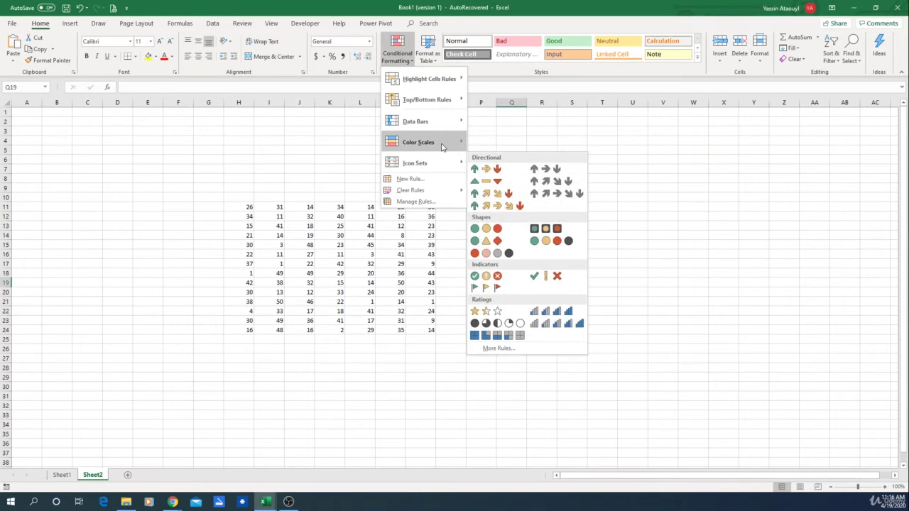
pyautogui.moveTo(441, 146)
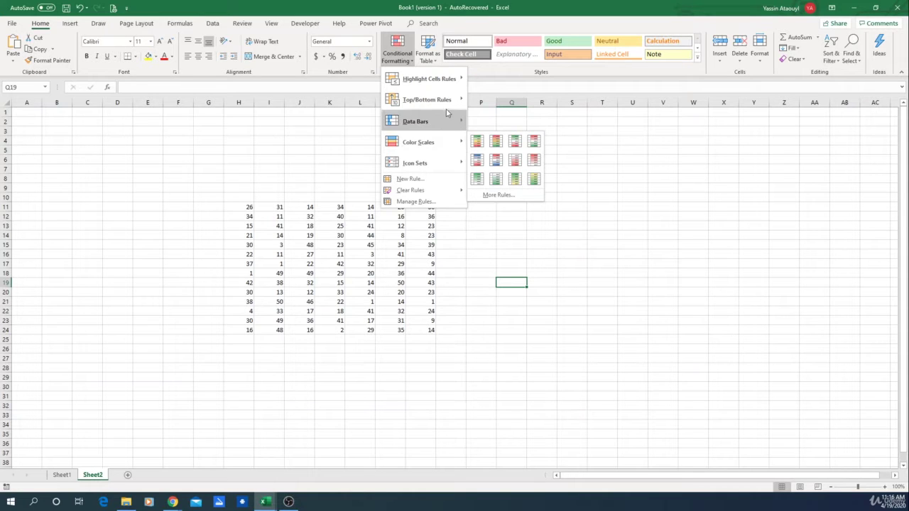
pyautogui.moveTo(446, 108)
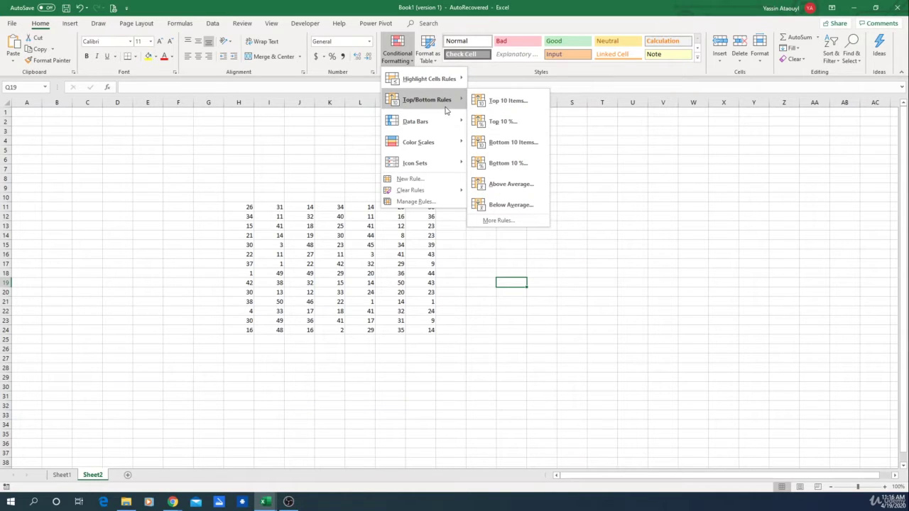
pyautogui.click(296, 170)
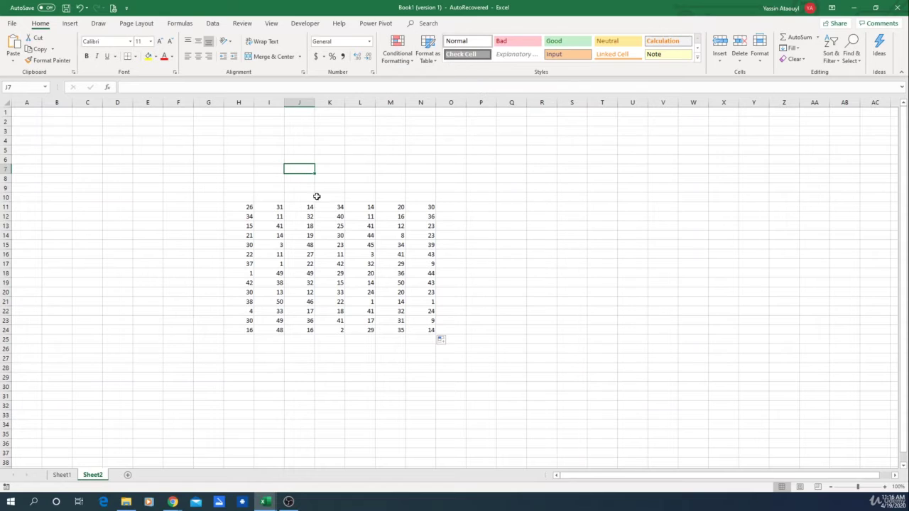
pyautogui.click(398, 60)
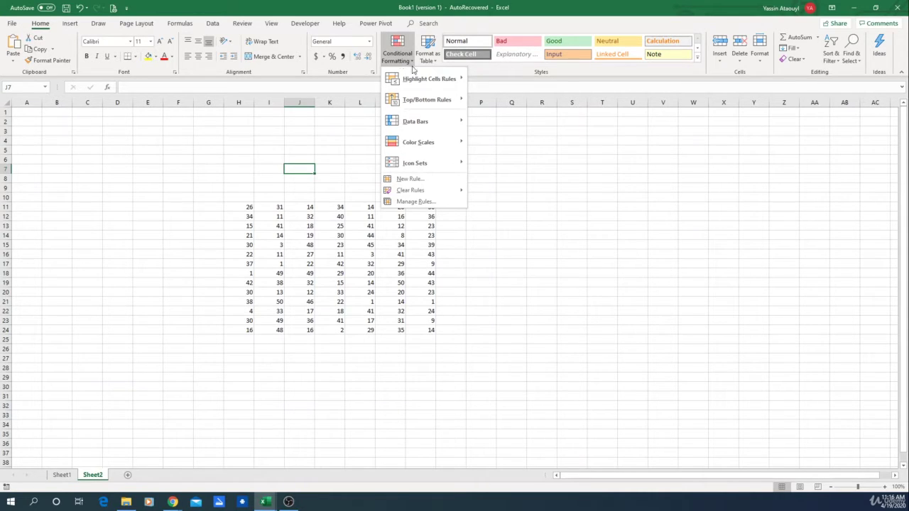
pyautogui.press('Escape')
pyautogui.click(277, 218)
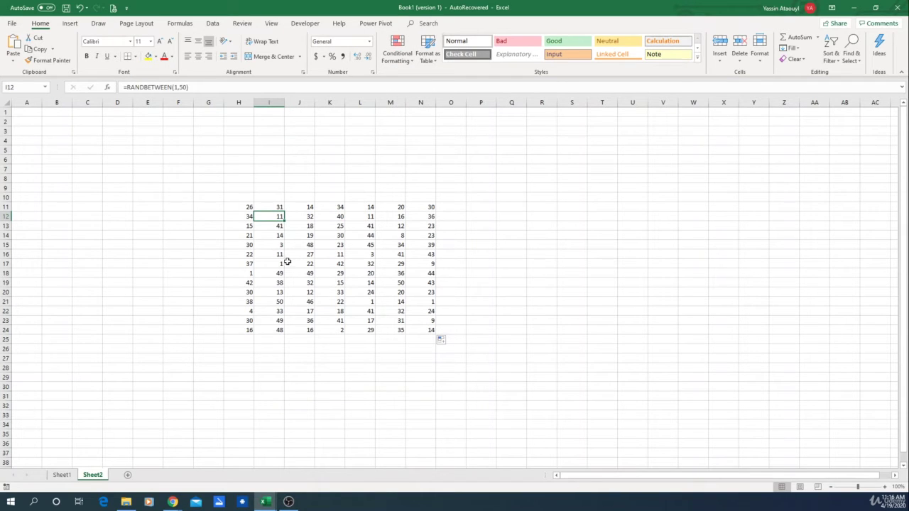
# Step: Apply the Red - Yellow - Green Color Scale conditional formatting to the random numbers in H11:N24
pyautogui.moveTo(242, 206); pyautogui.dragTo(429, 330)
pyautogui.click(397, 50)
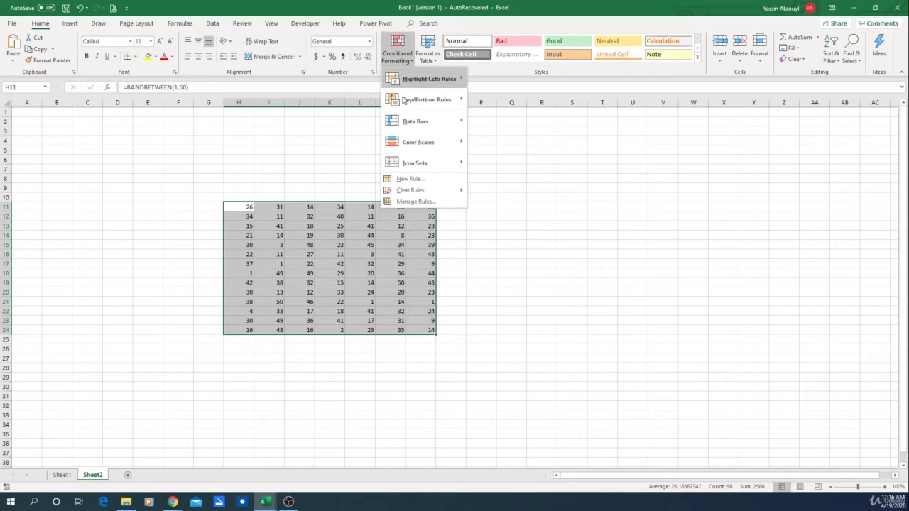
pyautogui.moveTo(408, 146)
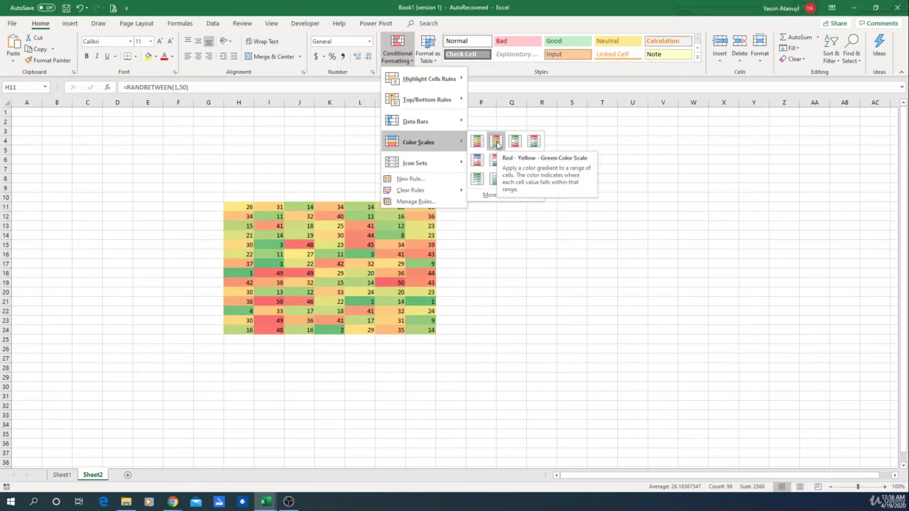
pyautogui.click(497, 142)
pyautogui.click(504, 166)
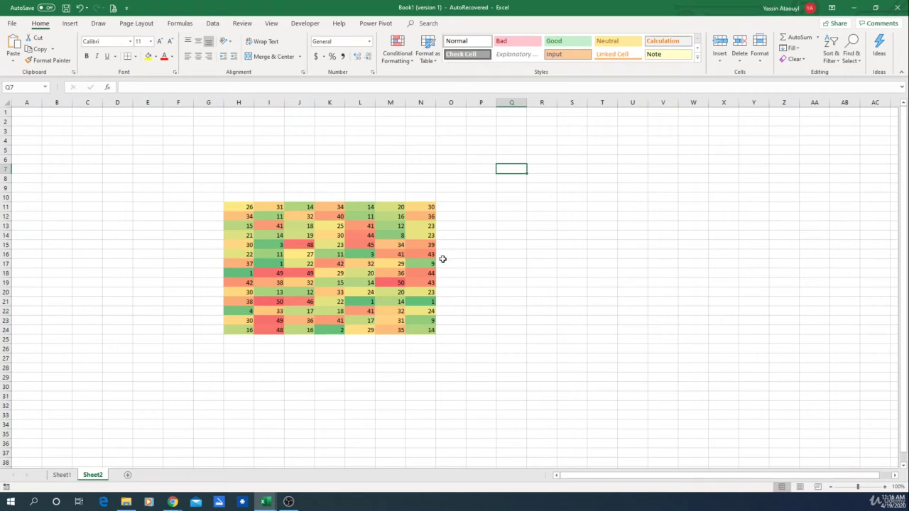
# Step: Compare the colors of several low and high cells and recalculate the random numbers repeatedly to test the color scale
pyautogui.click(368, 303)
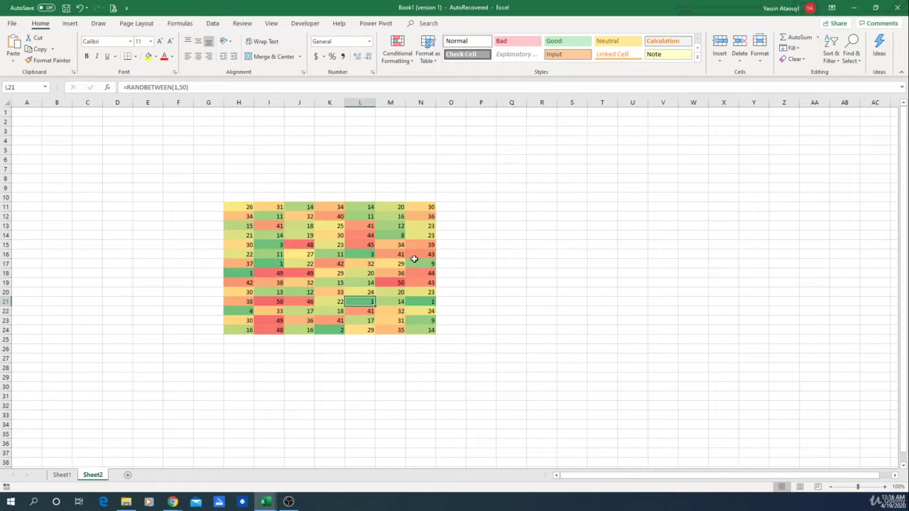
pyautogui.click(308, 277)
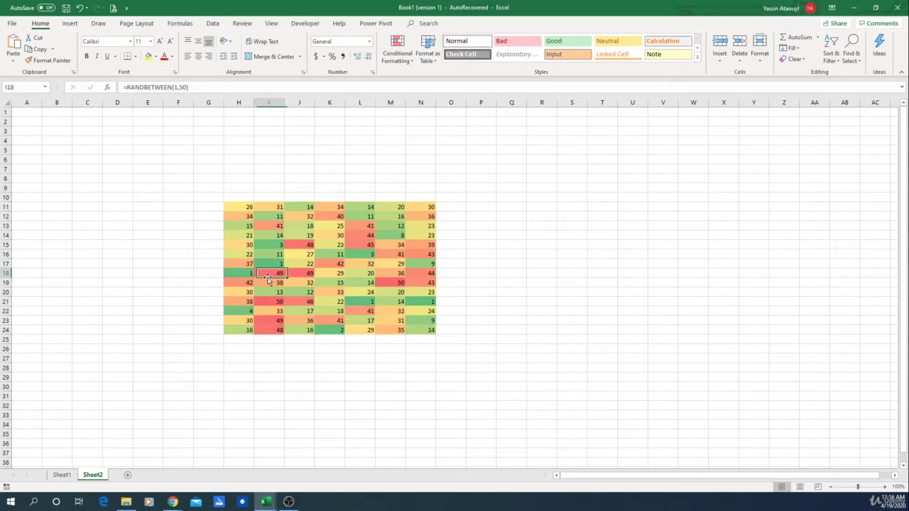
pyautogui.click(474, 278)
pyautogui.press('F9')
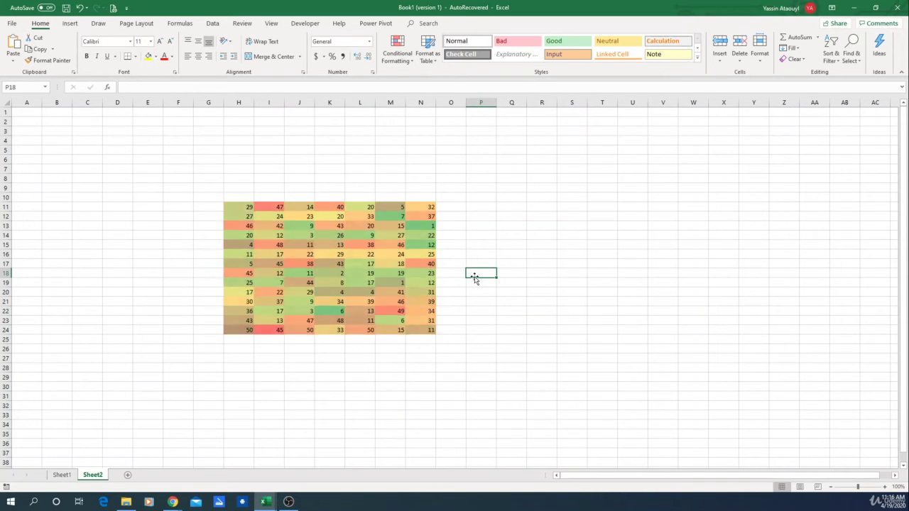
pyautogui.press('F9')
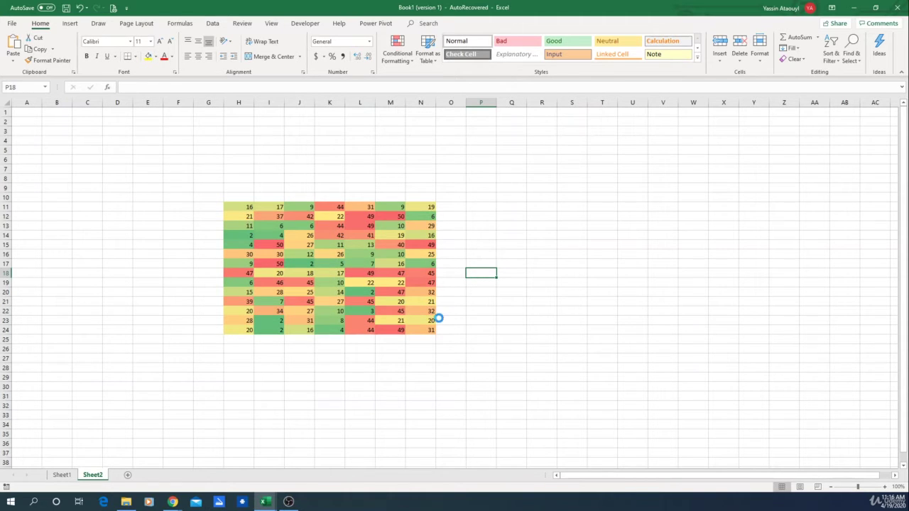
pyautogui.press('F9')
pyautogui.press('F9')
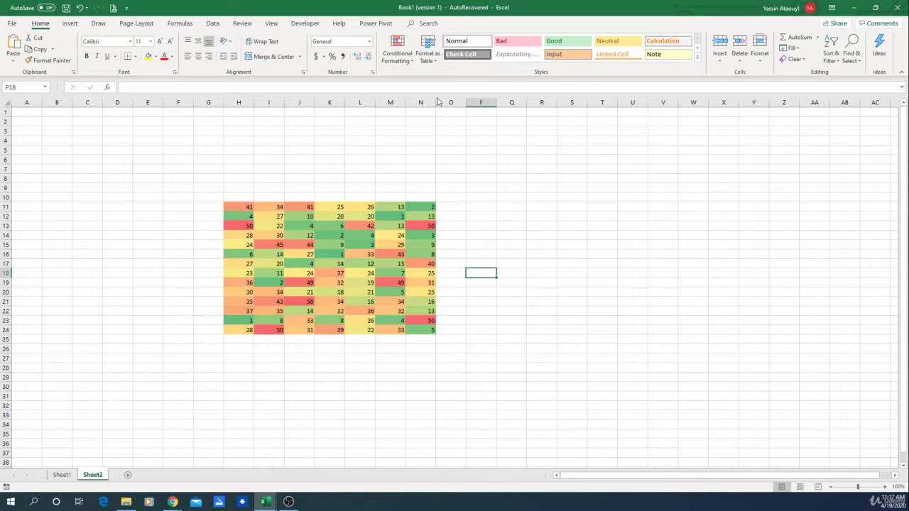
# Step: Clear the color scale formatting from the random numbers in H11:N24
pyautogui.click(397, 54)
pyautogui.moveTo(407, 144)
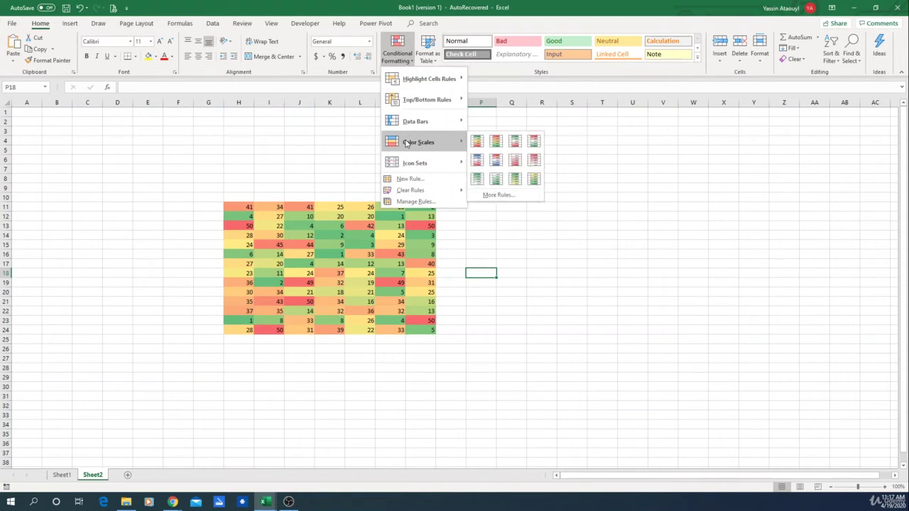
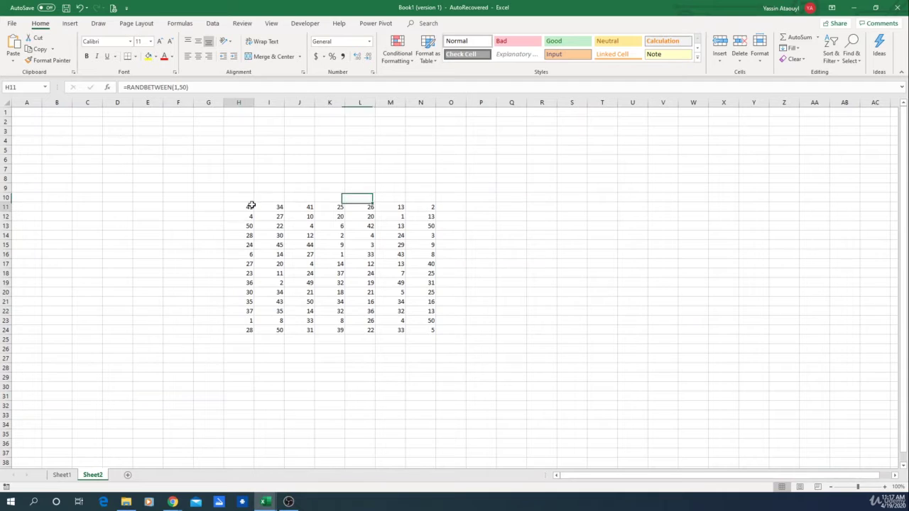
# Step: Examine the custom color scale rule settings for H11:N24 and close them without creating a rule
pyautogui.click(397, 56)
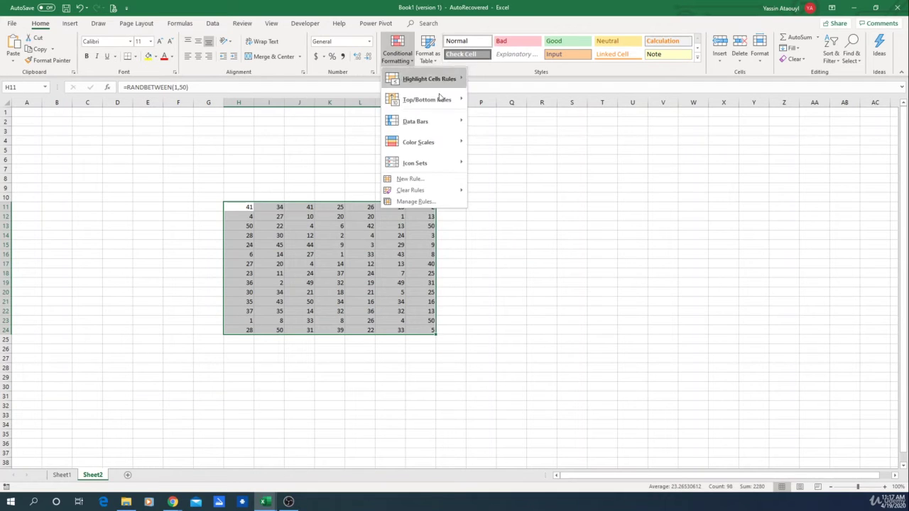
pyautogui.moveTo(443, 142)
pyautogui.click(501, 195)
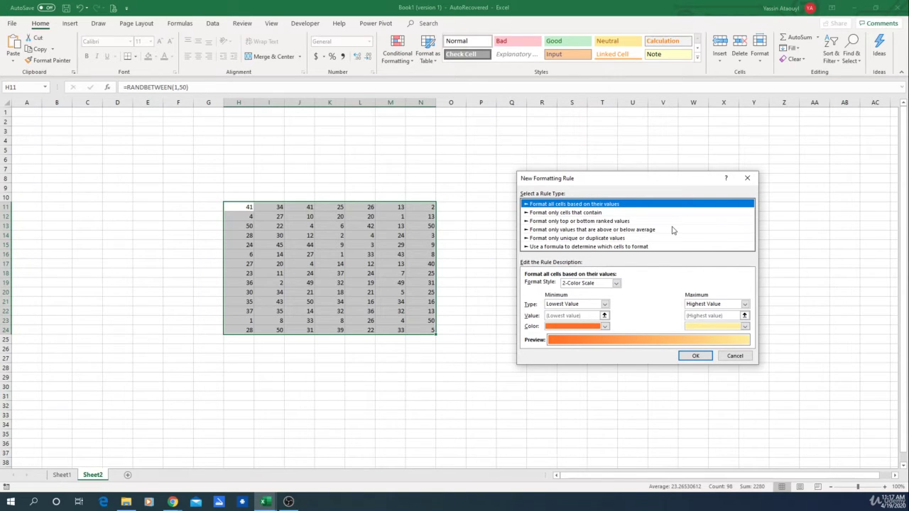
pyautogui.click(747, 178)
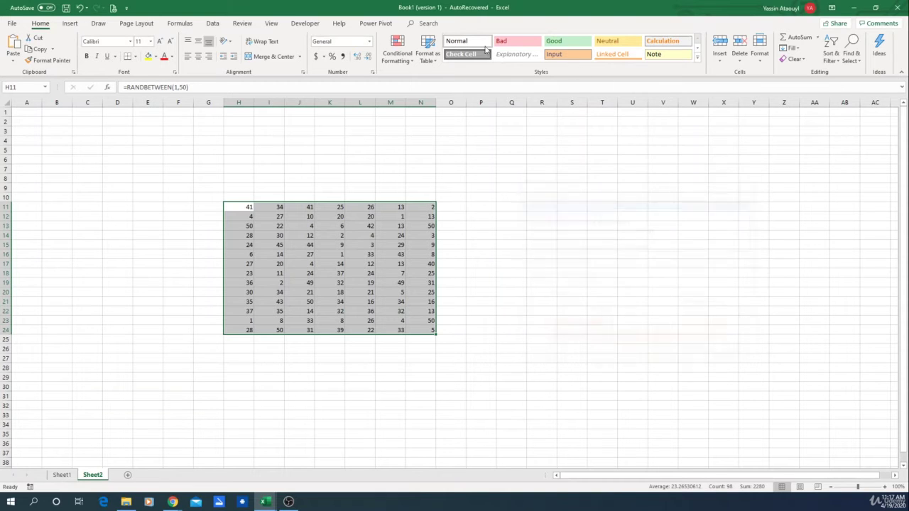
# Step: Apply solid fill green data bars to the random numbers in H11:N24
pyautogui.click(398, 53)
pyautogui.moveTo(418, 143)
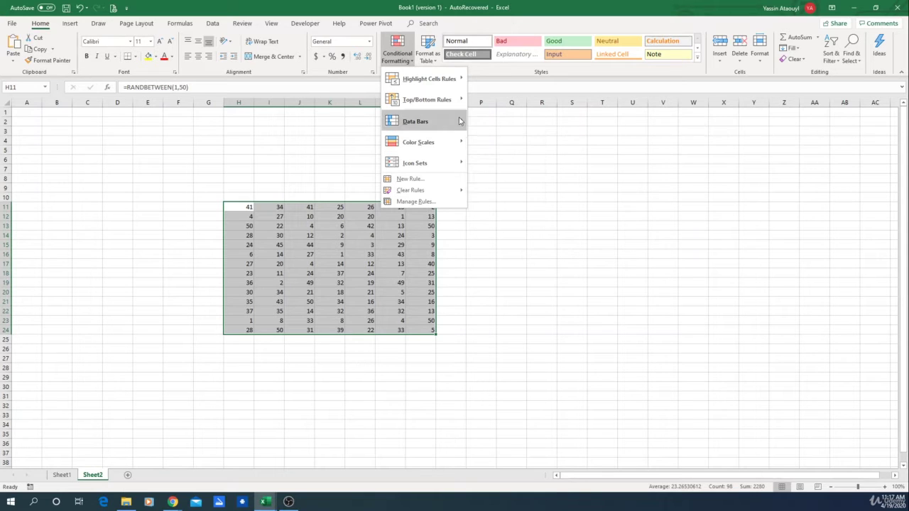
pyautogui.moveTo(459, 121)
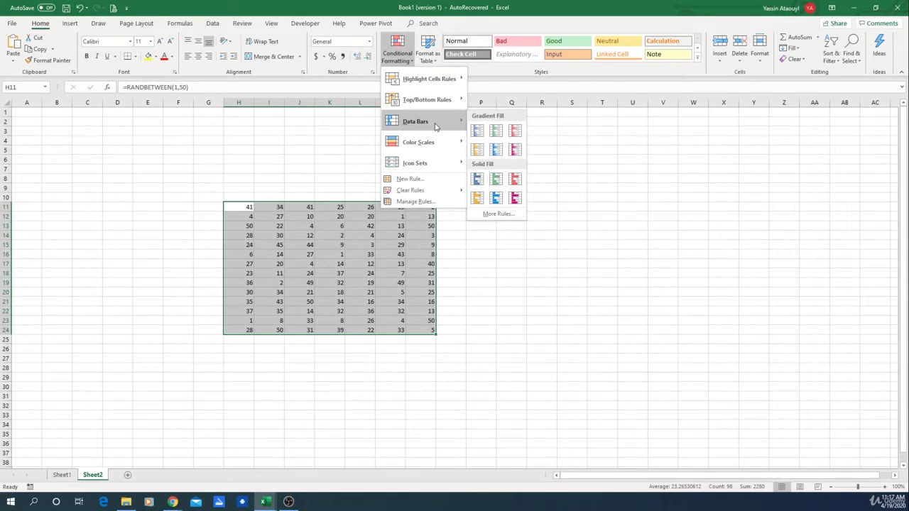
pyautogui.click(495, 179)
pyautogui.click(505, 235)
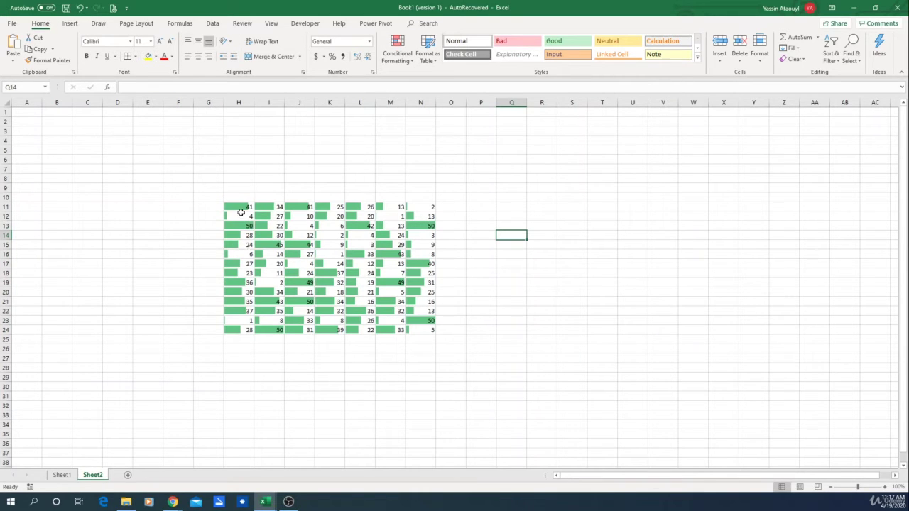
# Step: Compare the data bars of a low and a high cell and recalculate the random numbers repeatedly to test the bars
pyautogui.click(389, 217)
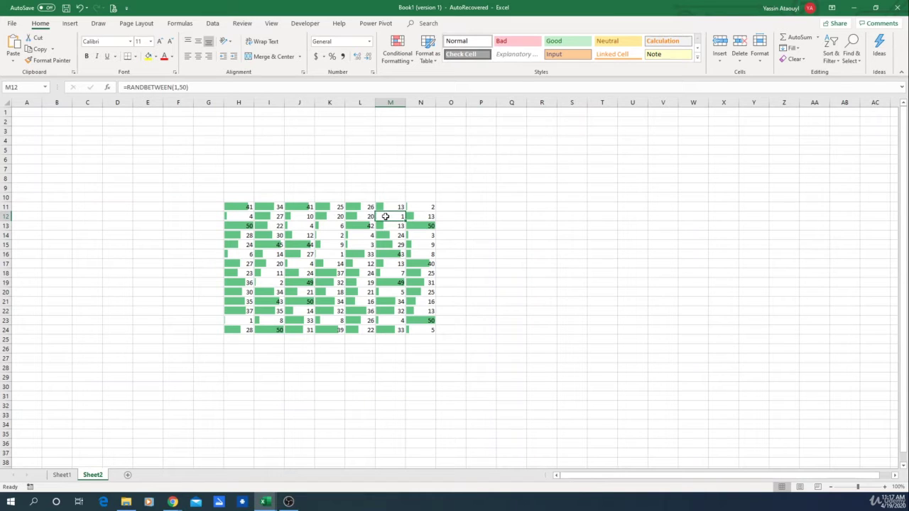
pyautogui.click(421, 223)
pyautogui.click(475, 223)
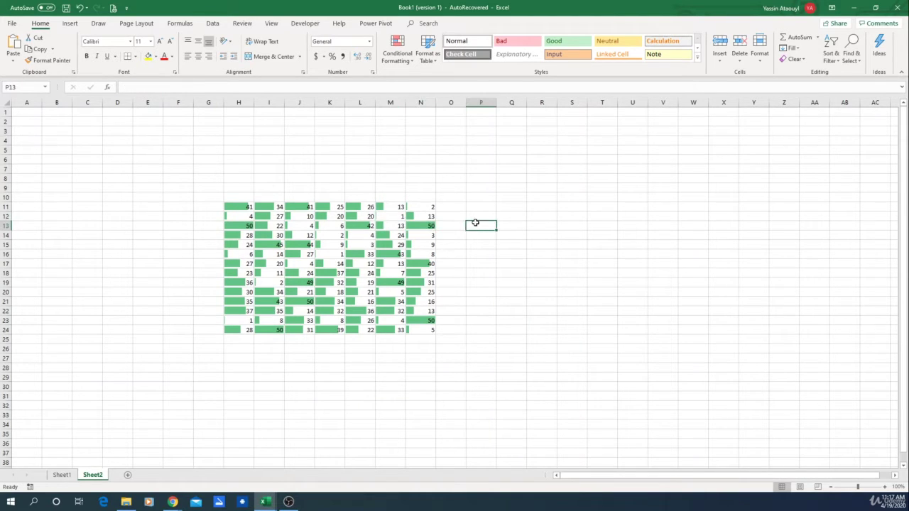
pyautogui.press('F9')
pyautogui.press('F9')
pyautogui.press('F9')
pyautogui.press('F9')
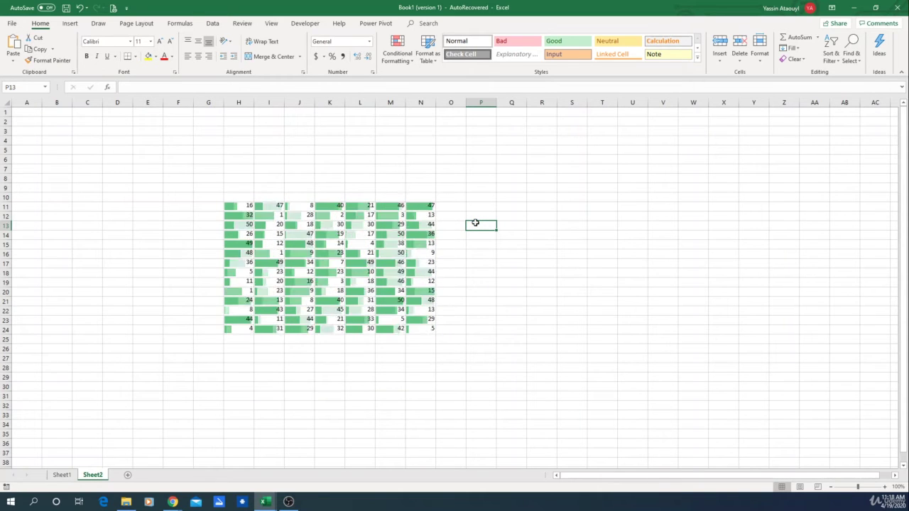
pyautogui.press('F9')
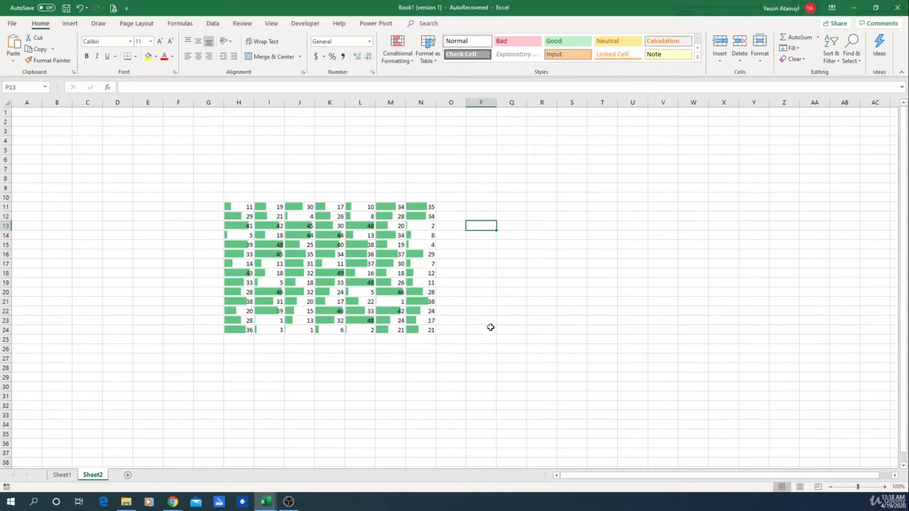
pyautogui.click(507, 299)
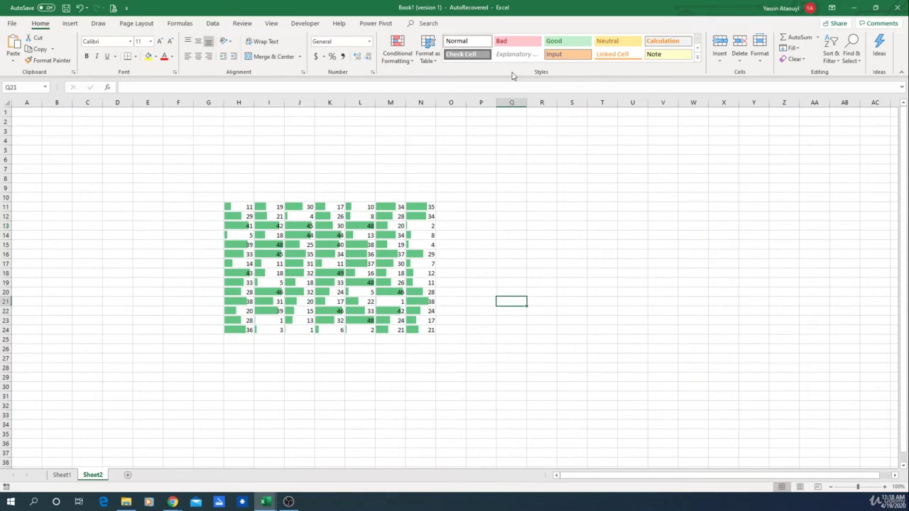
# Step: Clear the data bar rules from the selected range H11:N24
pyautogui.moveTo(232, 206); pyautogui.dragTo(426, 330)
pyautogui.click(403, 49)
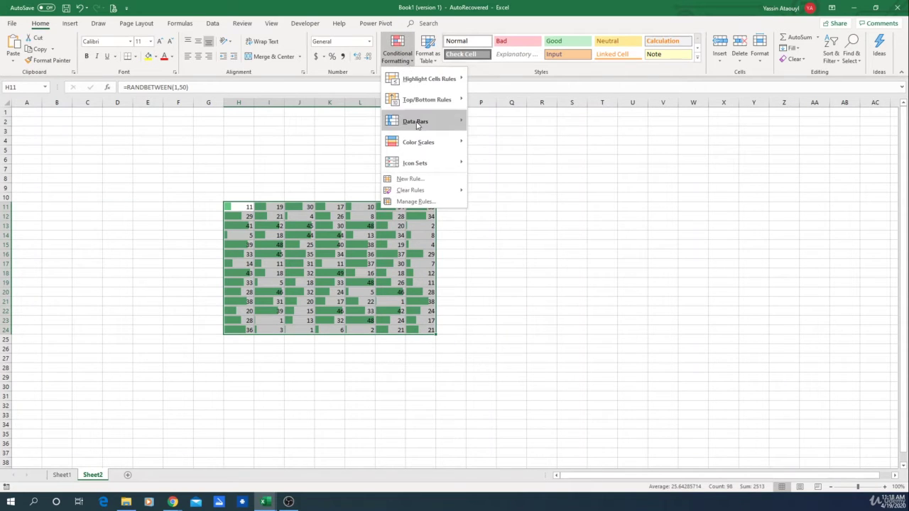
pyautogui.moveTo(416, 121)
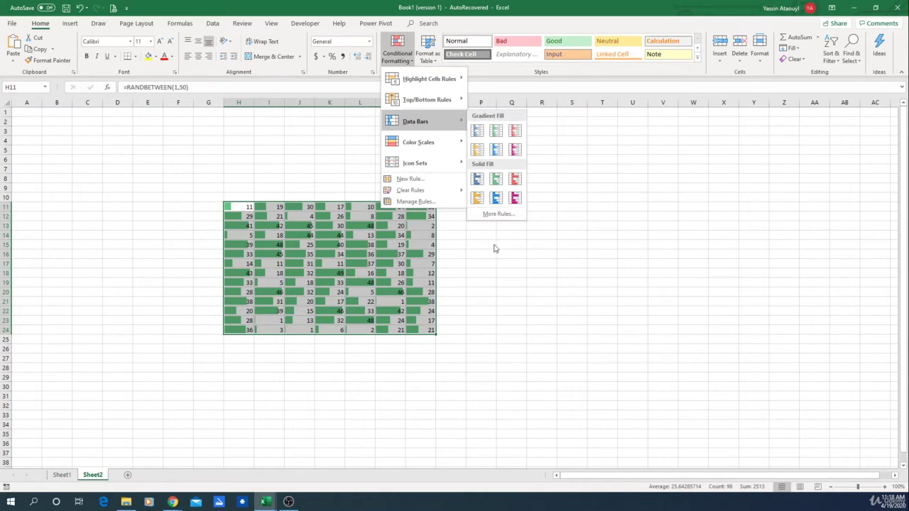
pyautogui.moveTo(427, 191)
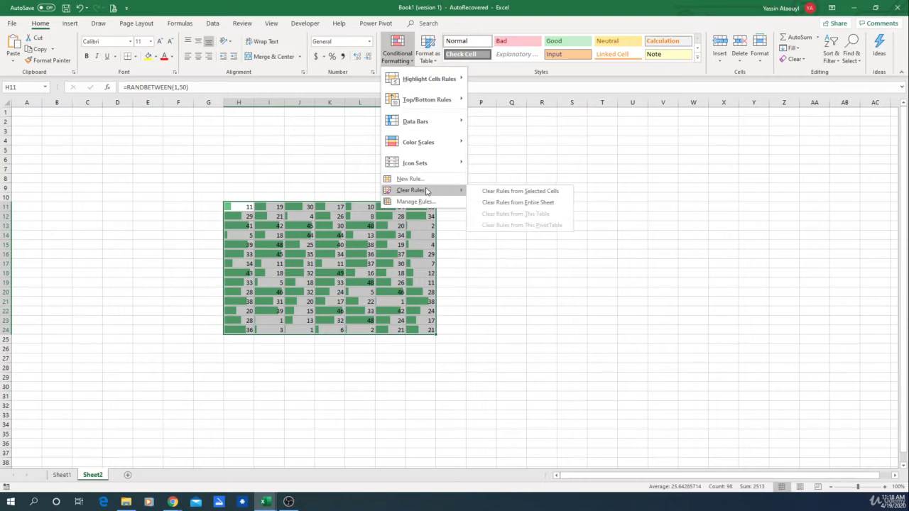
pyautogui.click(520, 191)
pyautogui.click(511, 310)
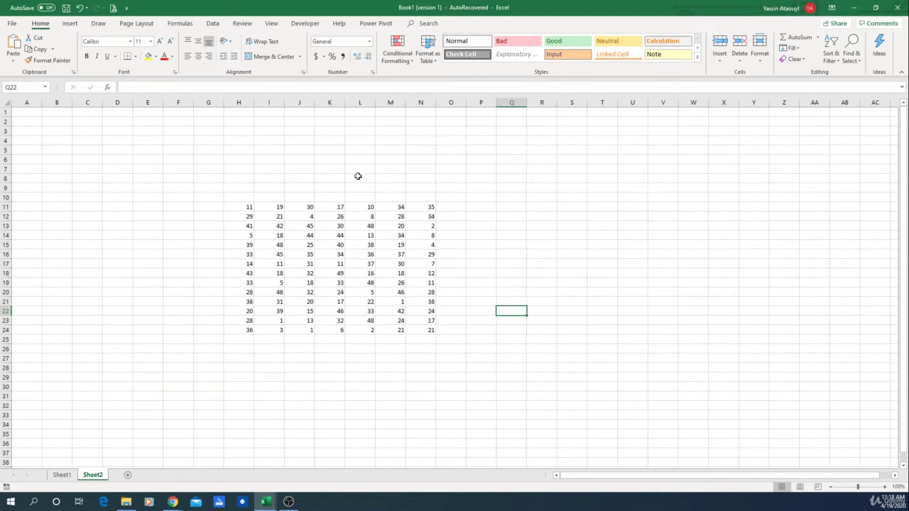
# Step: Start a Top 10 Items rule on H11:N24, try smaller ranks such as 1, 3 and 5, and set the rank to 10
pyautogui.click(250, 211)
pyautogui.moveTo(252, 215); pyautogui.dragTo(421, 332)
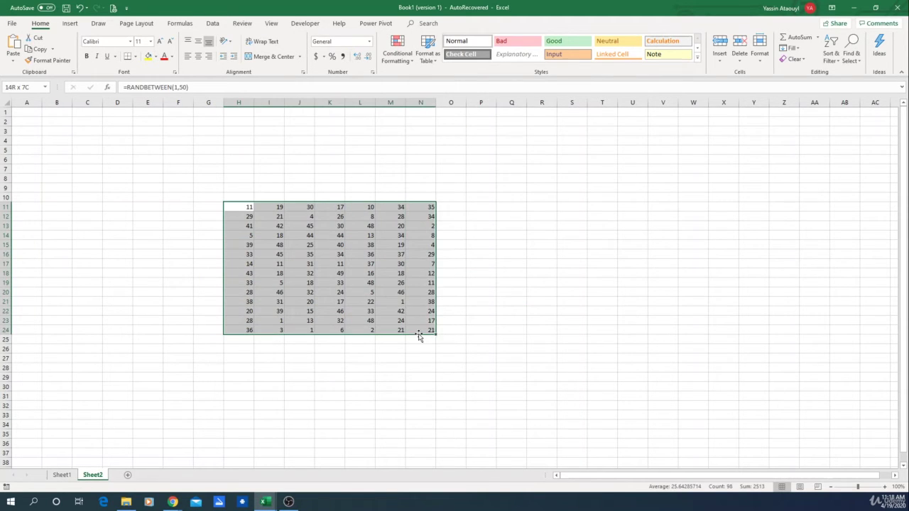
pyautogui.click(402, 61)
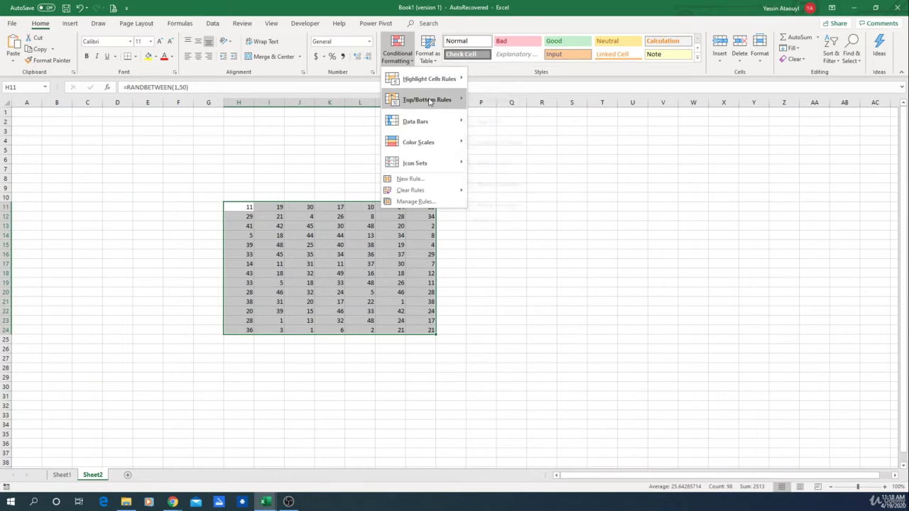
pyautogui.moveTo(429, 102)
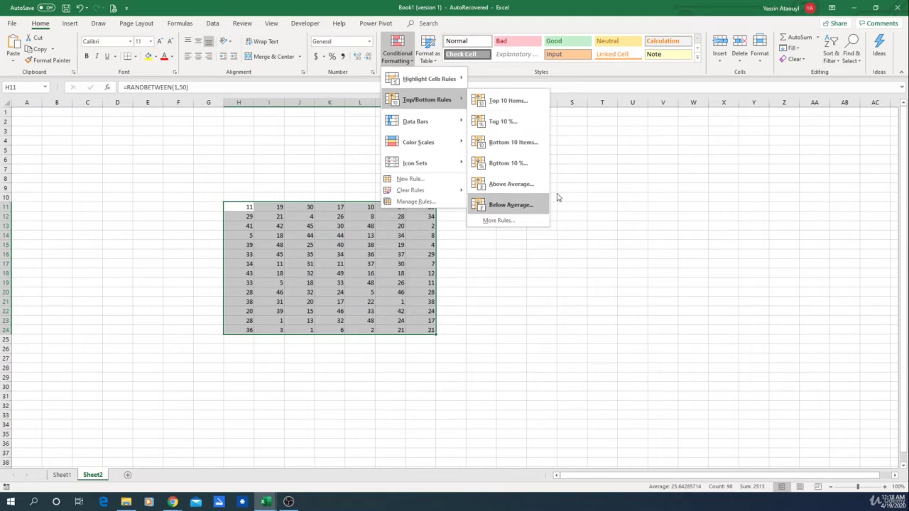
pyautogui.click(523, 102)
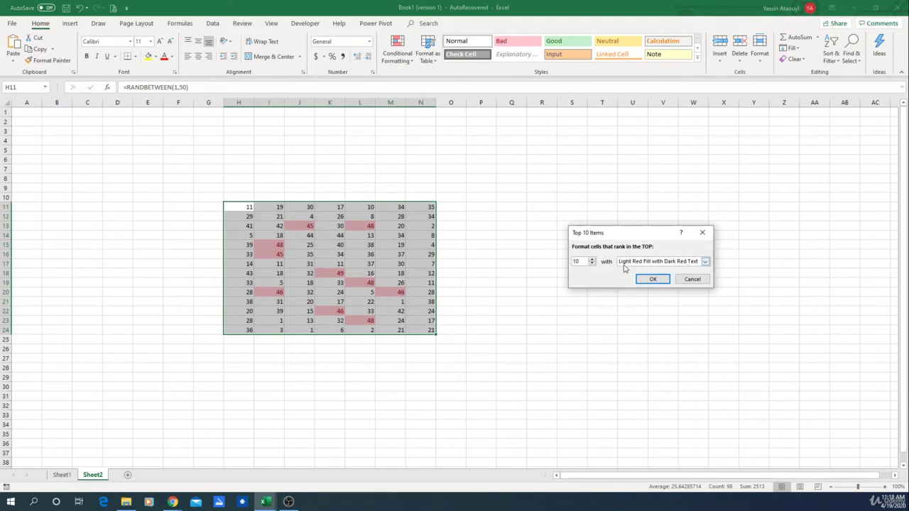
pyautogui.write('1')
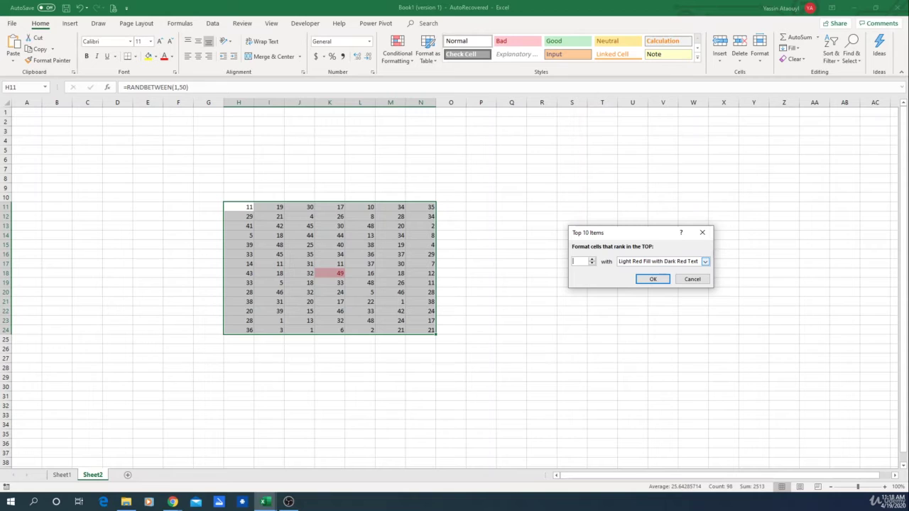
pyautogui.press('BackSpace')
pyautogui.write('3')
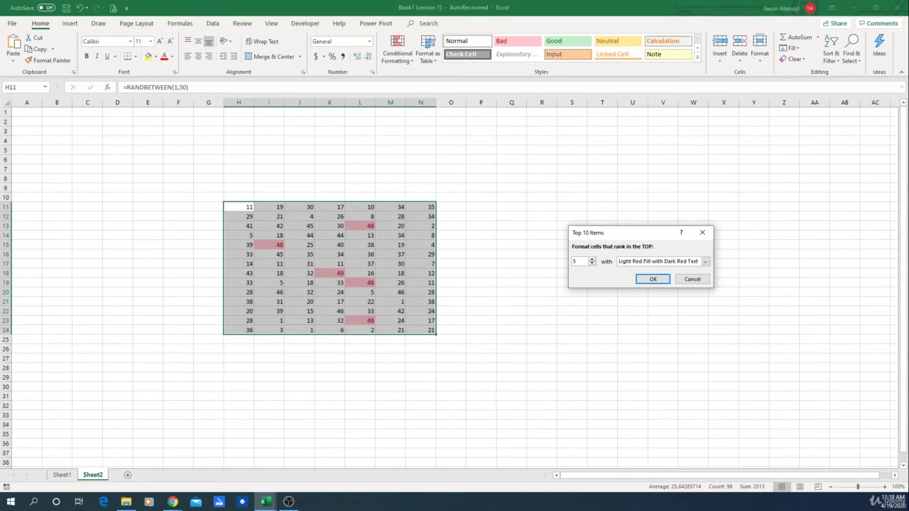
pyautogui.write('10')
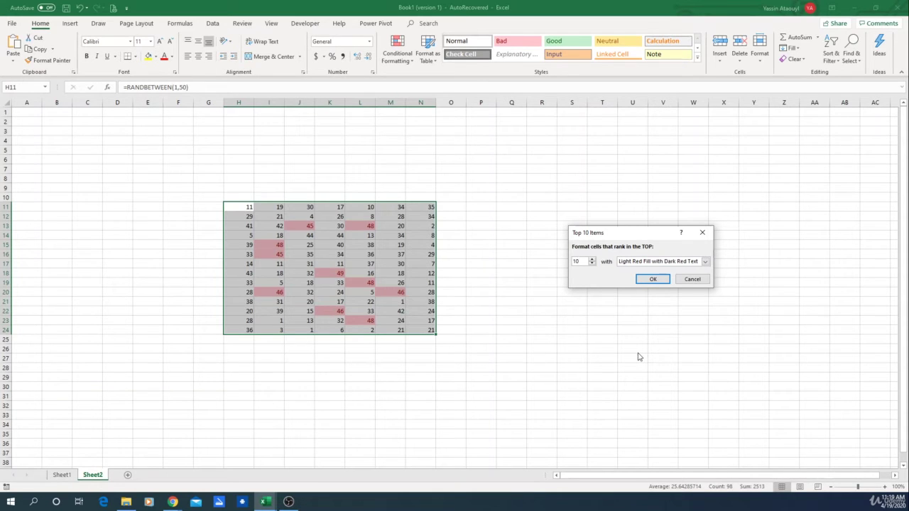
# Step: Preview Green Fill with Dark Green Text, switch to Light Red Fill with Dark Red Text, and apply the top-items rule
pyautogui.click(705, 261)
pyautogui.click(651, 268)
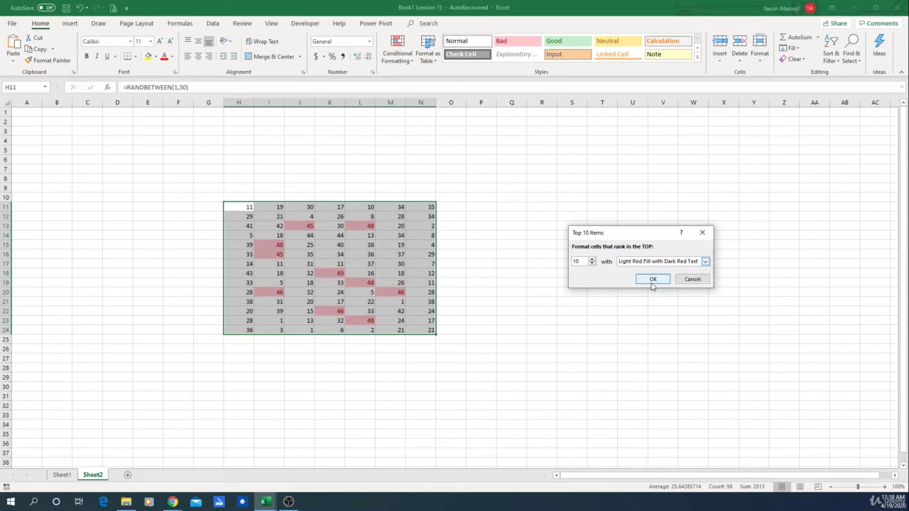
pyautogui.click(705, 262)
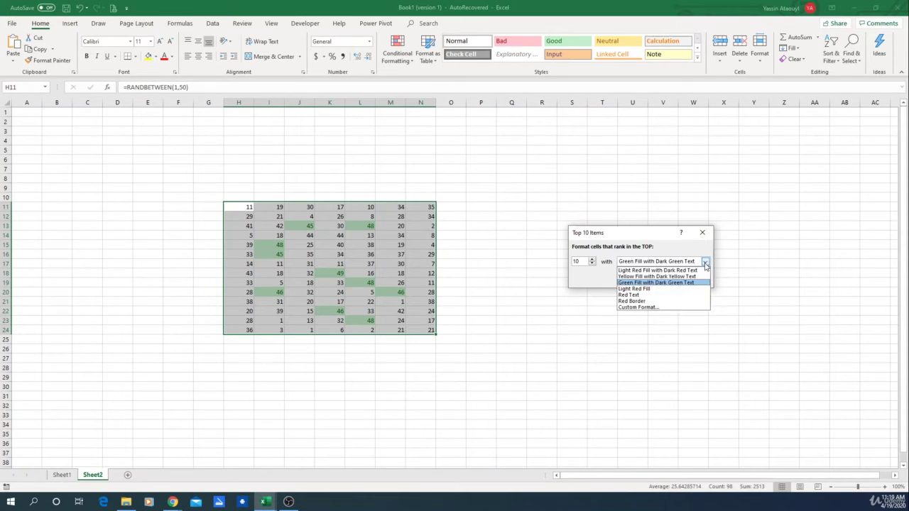
pyautogui.click(678, 270)
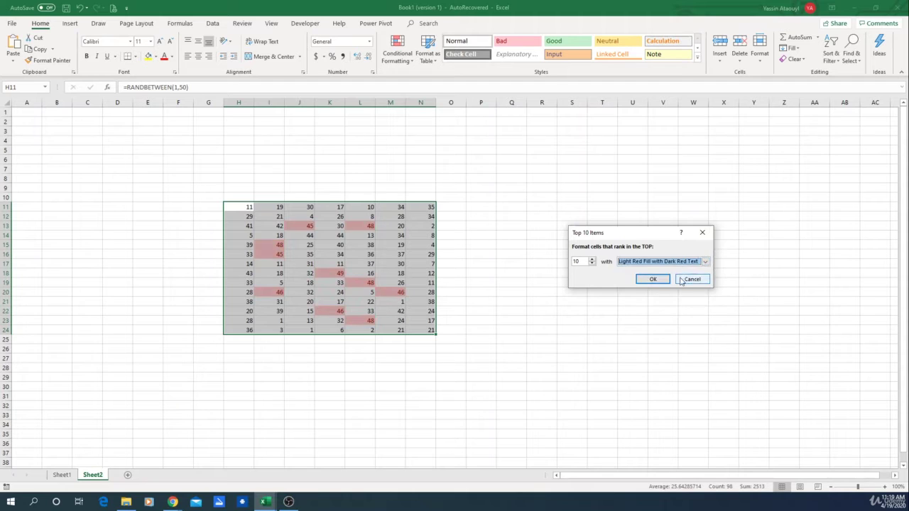
pyautogui.click(657, 279)
# Step: Clear the top-items rule from the selected range H11:N24
pyautogui.click(401, 55)
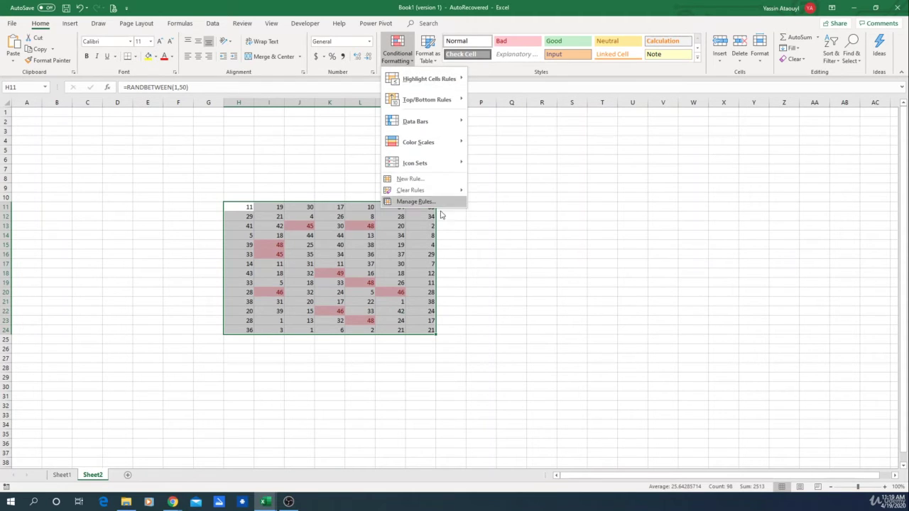
pyautogui.moveTo(439, 194)
pyautogui.click(501, 190)
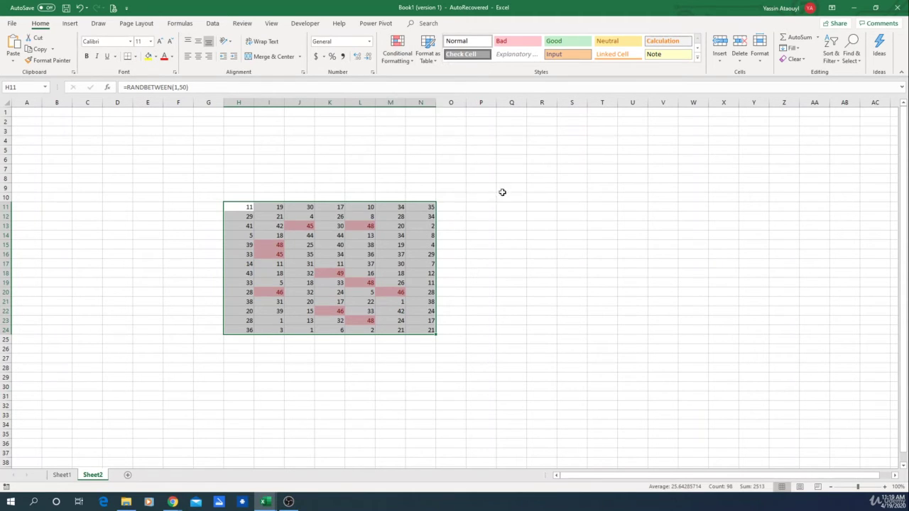
# Step: Apply a Top 10% rule to H11:N24 with a reduced percentage and Light Red Fill with Dark Red Text
pyautogui.click(412, 55)
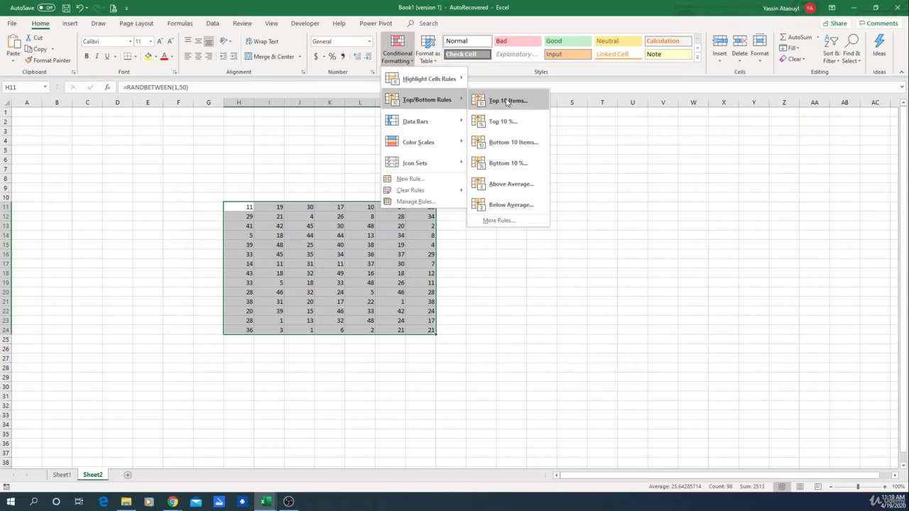
pyautogui.click(510, 125)
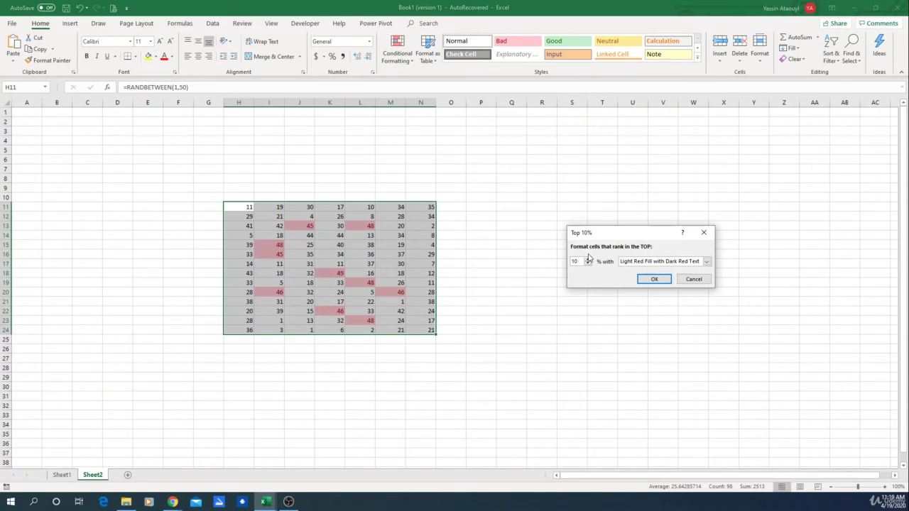
pyautogui.click(581, 260)
pyautogui.press('BackSpace')
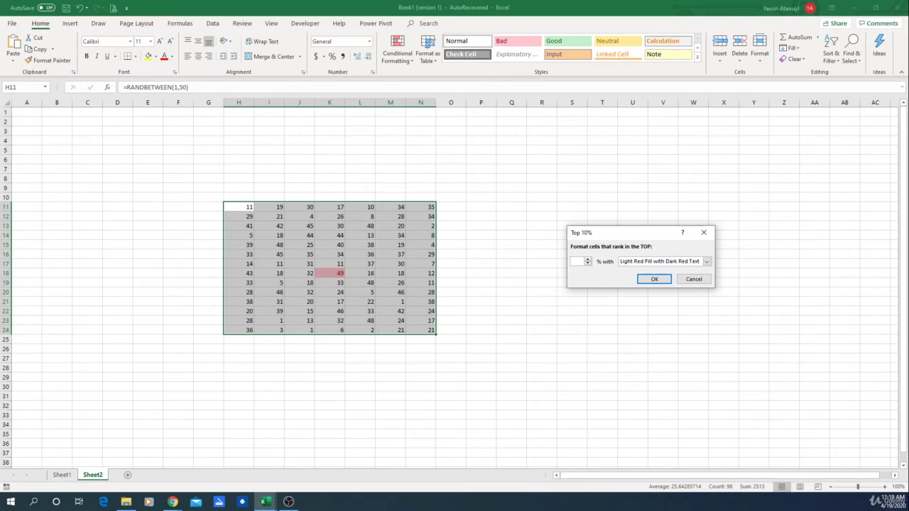
pyautogui.press('Return')
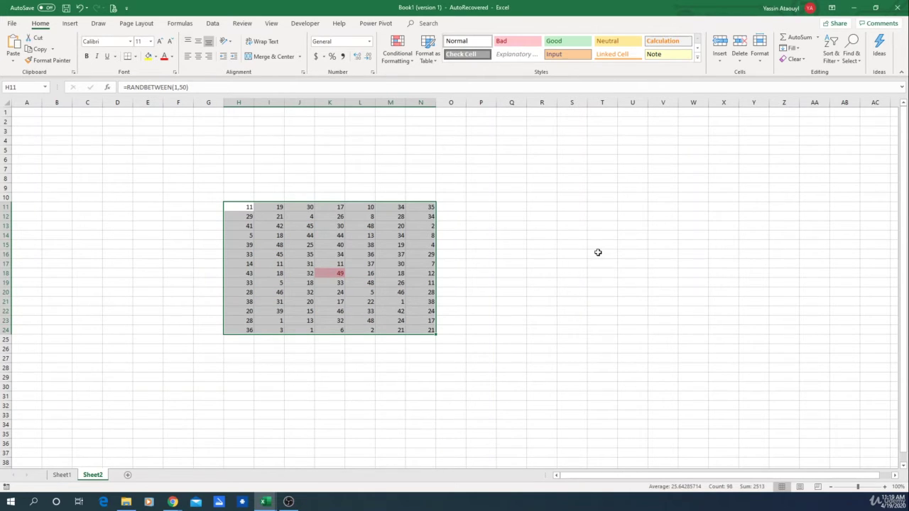
# Step: Inspect the highlighted cell K18 and recalculate the random numbers several times to test the top-percent rule
pyautogui.click(598, 252)
pyautogui.click(341, 273)
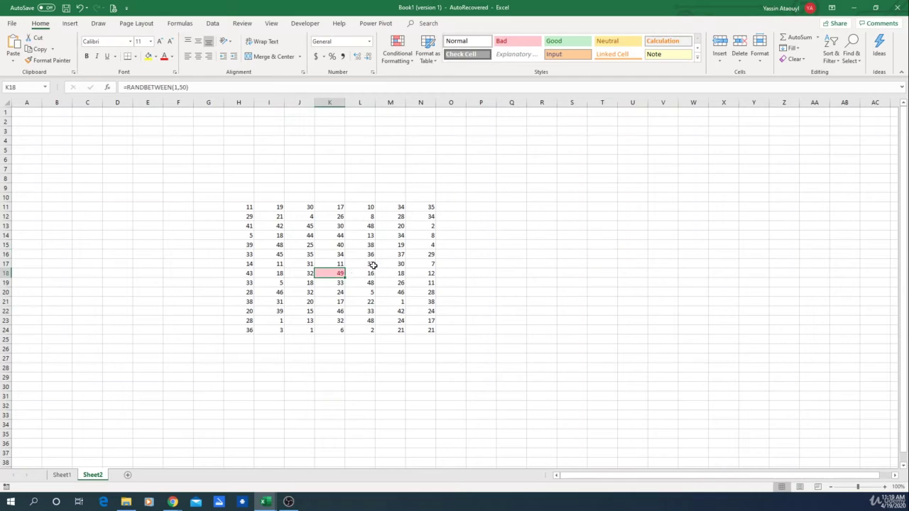
pyautogui.click(470, 311)
pyautogui.press('F9')
pyautogui.press('F9')
pyautogui.press('F9')
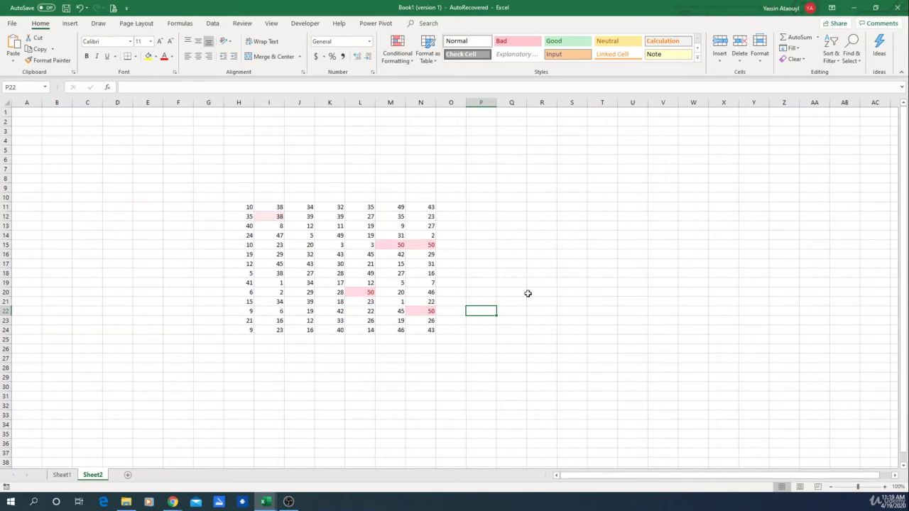
# Step: Inspect the cells highlighted by the top-percent rule: M15:N15, L20 and N22
pyautogui.click(409, 245)
pyautogui.click(361, 289)
pyautogui.click(411, 312)
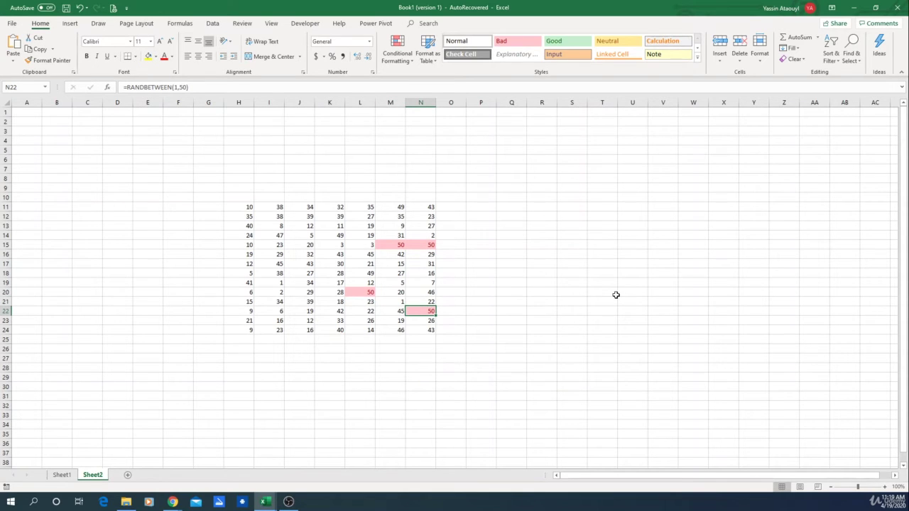
pyautogui.moveTo(392, 244); pyautogui.dragTo(422, 244)
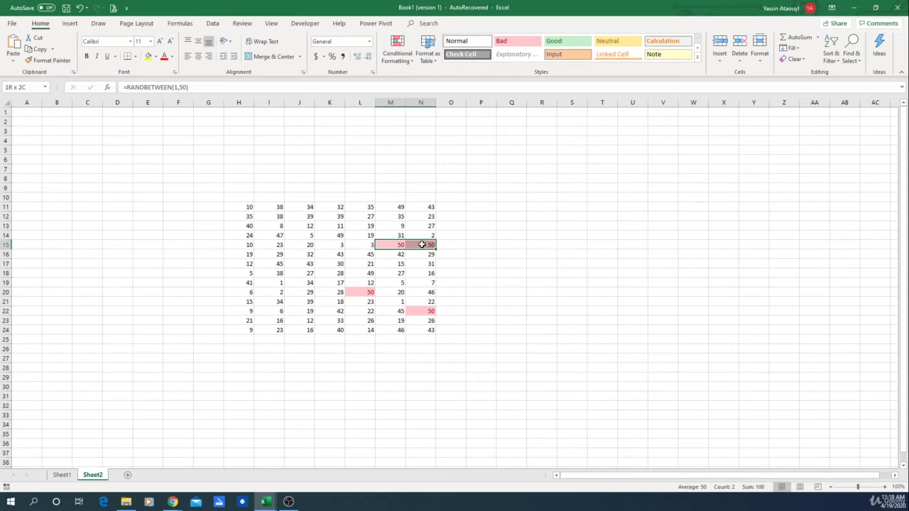
pyautogui.click(367, 290)
pyautogui.click(421, 312)
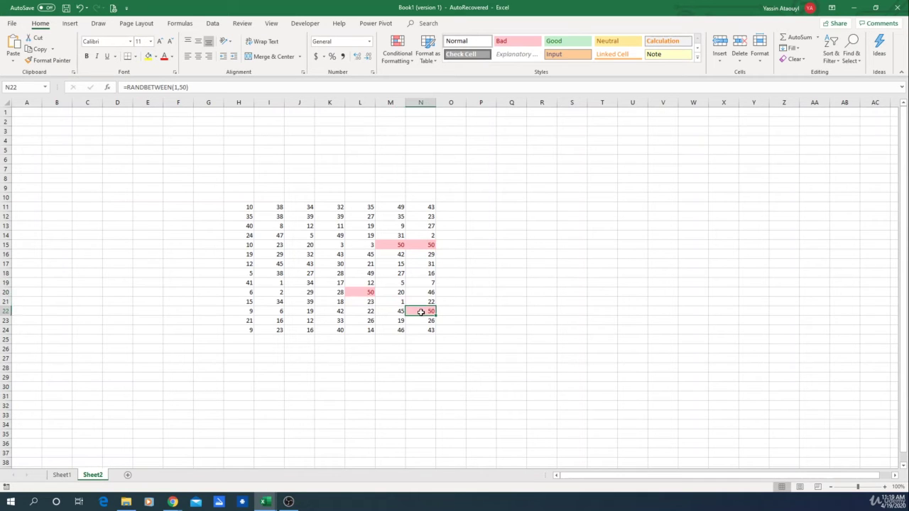
# Step: Start a Bottom 10% rule on H11:N24 and choose Green Fill with Dark Green Text as its format
pyautogui.click(406, 60)
pyautogui.moveTo(420, 105)
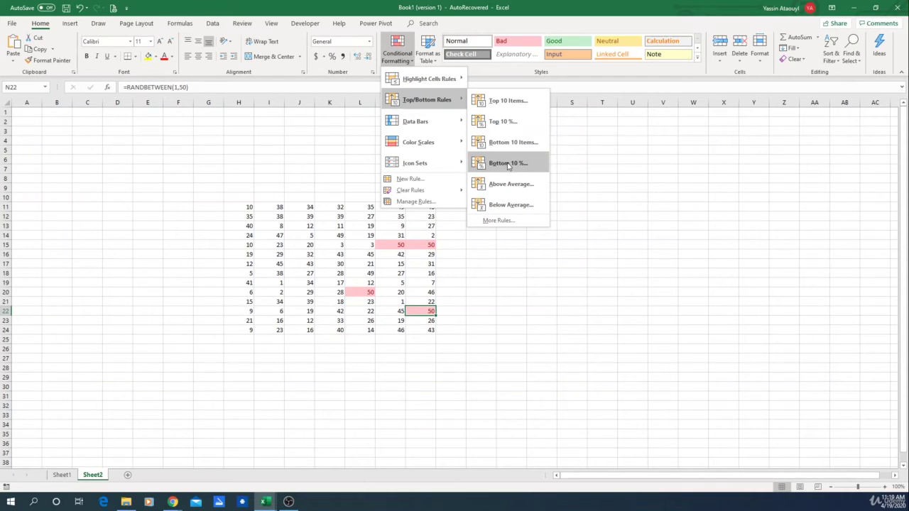
pyautogui.click(252, 211)
pyautogui.moveTo(252, 210); pyautogui.dragTo(432, 335)
pyautogui.click(398, 57)
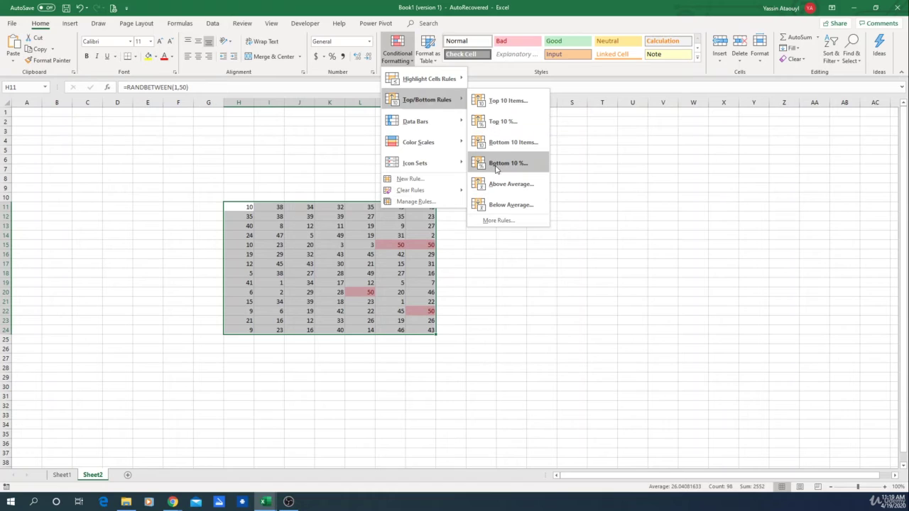
pyautogui.click(496, 163)
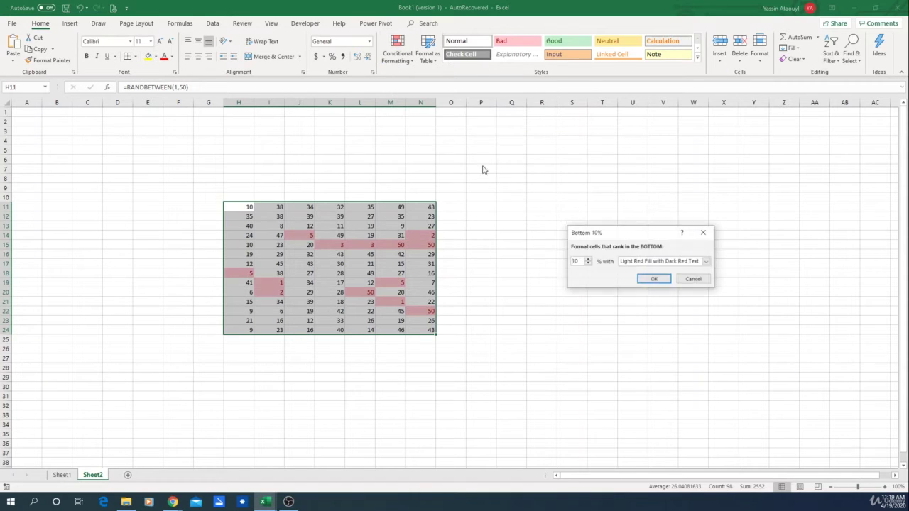
pyautogui.click(648, 261)
pyautogui.click(650, 283)
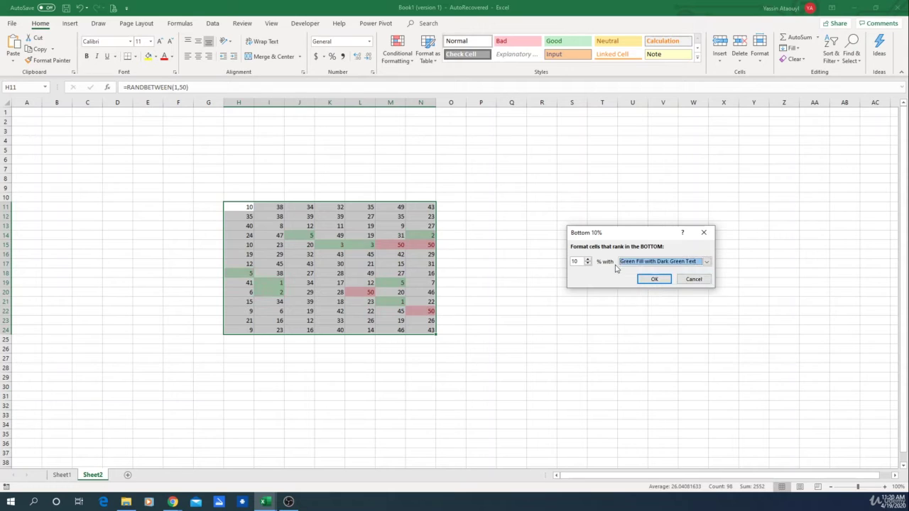
# Step: Set the bottom-percent rule's percentage to 5 and apply it to the range
pyautogui.click(579, 262)
pyautogui.press('BackSpace')
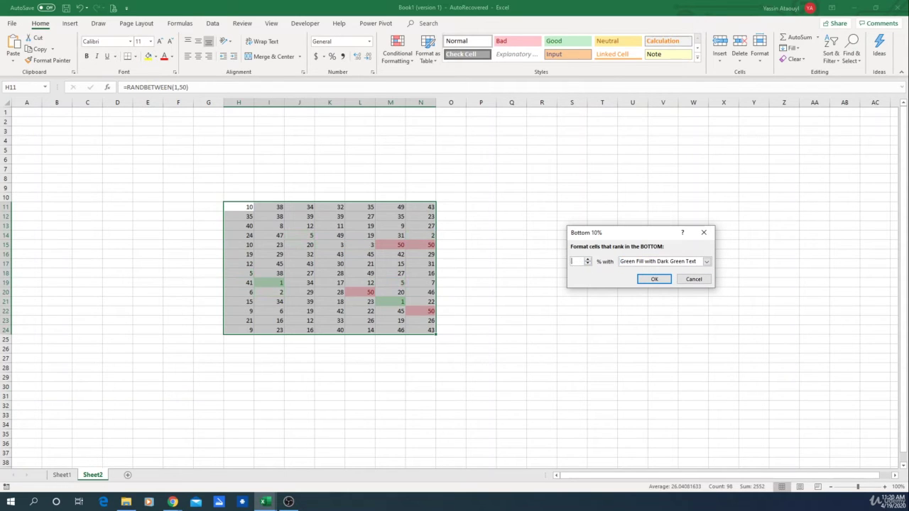
pyautogui.write('5')
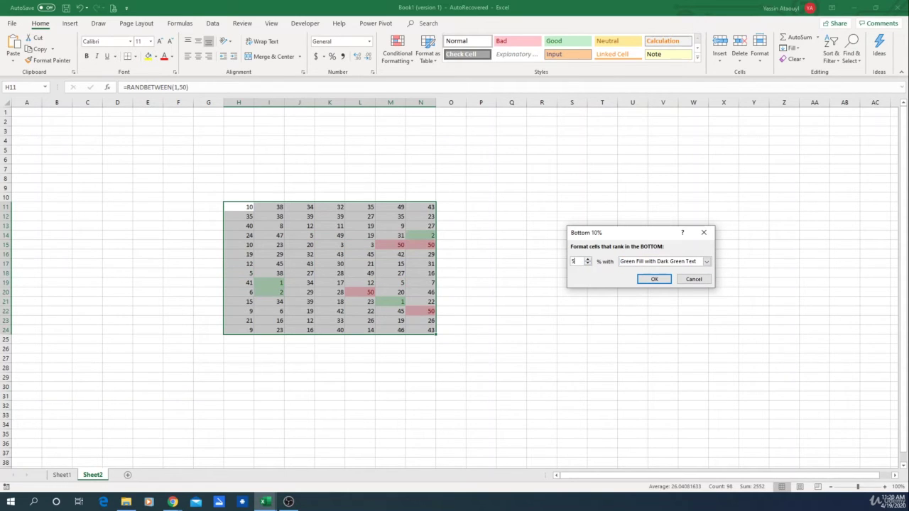
pyautogui.click(642, 280)
pyautogui.click(559, 281)
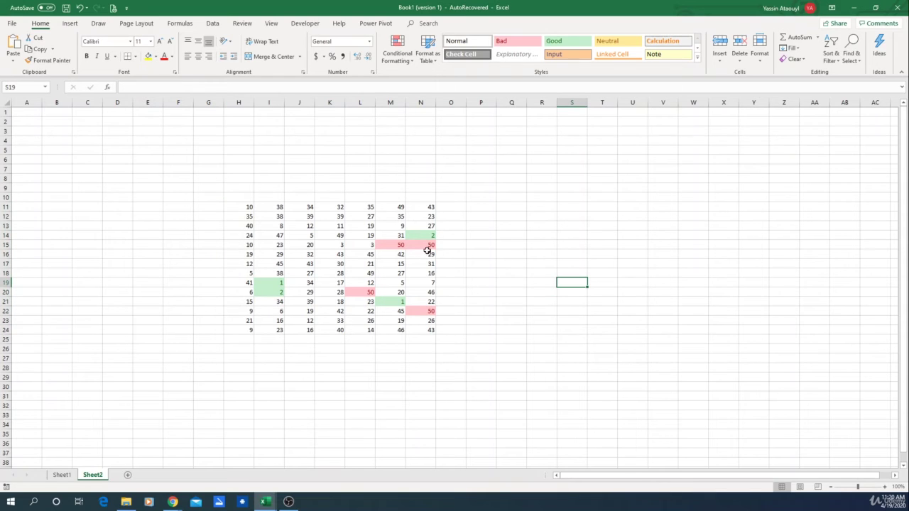
# Step: Inspect the red cells M15, N15, L20 and N22, and recalculate the random numbers twice to test both percent rules
pyautogui.click(392, 245)
pyautogui.click(410, 244)
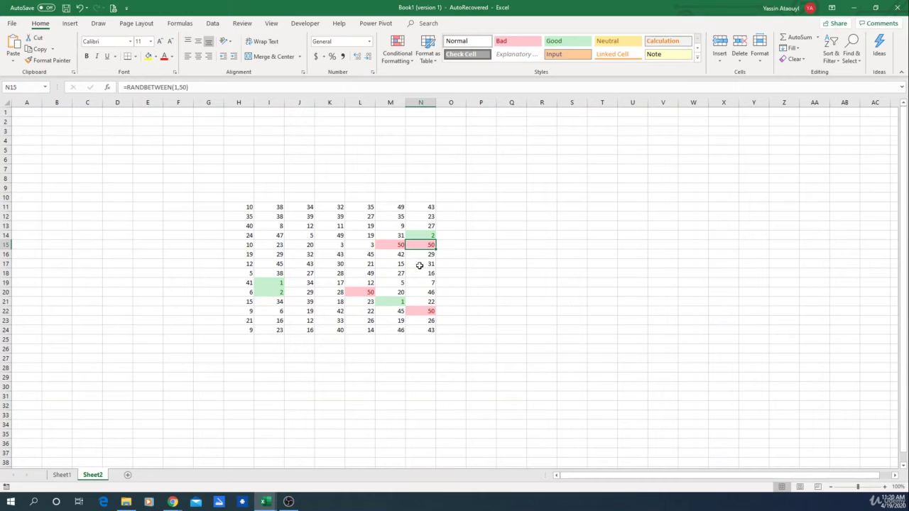
pyautogui.click(398, 248)
pyautogui.click(355, 293)
pyautogui.click(410, 312)
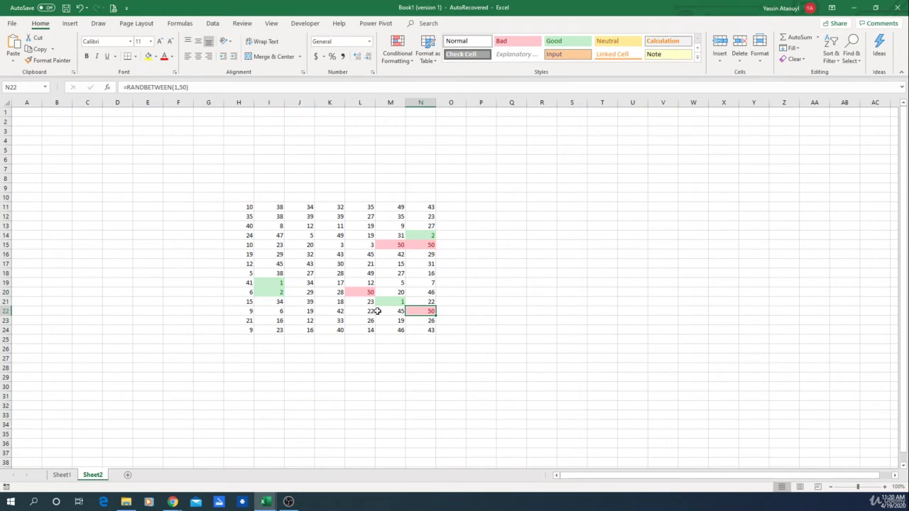
pyautogui.click(520, 253)
pyautogui.press('F9')
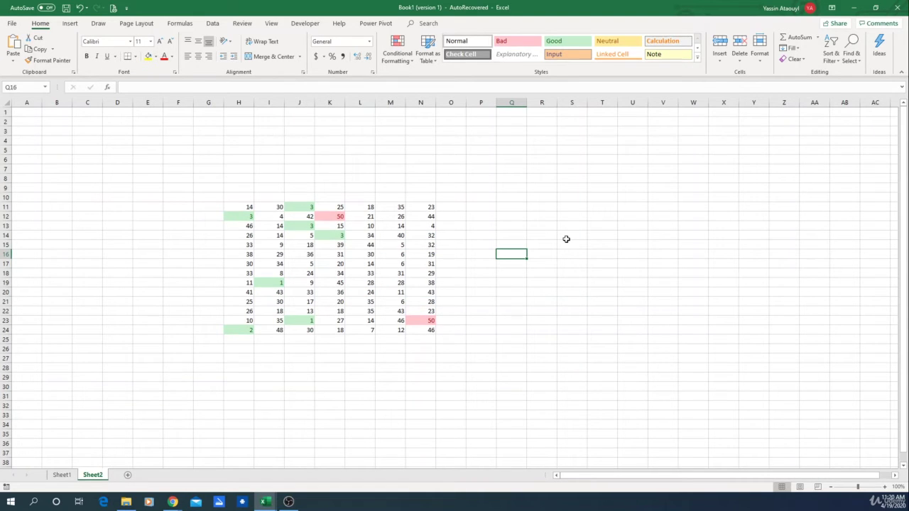
pyautogui.press('F9')
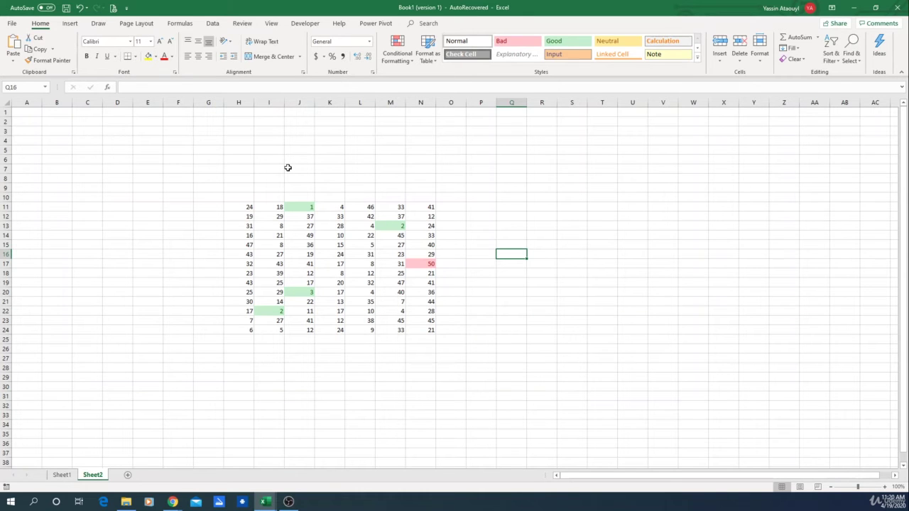
# Step: Clear the conditional formatting rules from the selected cells H10:N25
pyautogui.moveTo(228, 199); pyautogui.dragTo(434, 342)
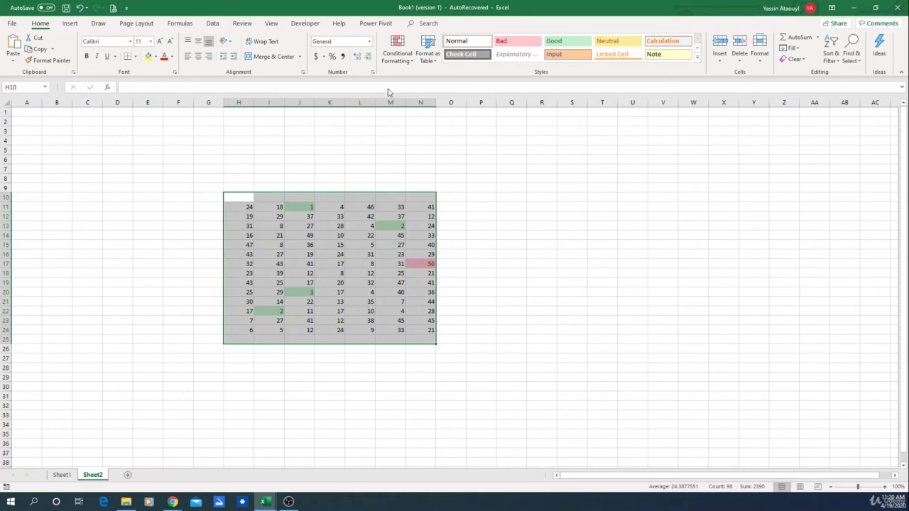
pyautogui.click(428, 51)
pyautogui.click(398, 51)
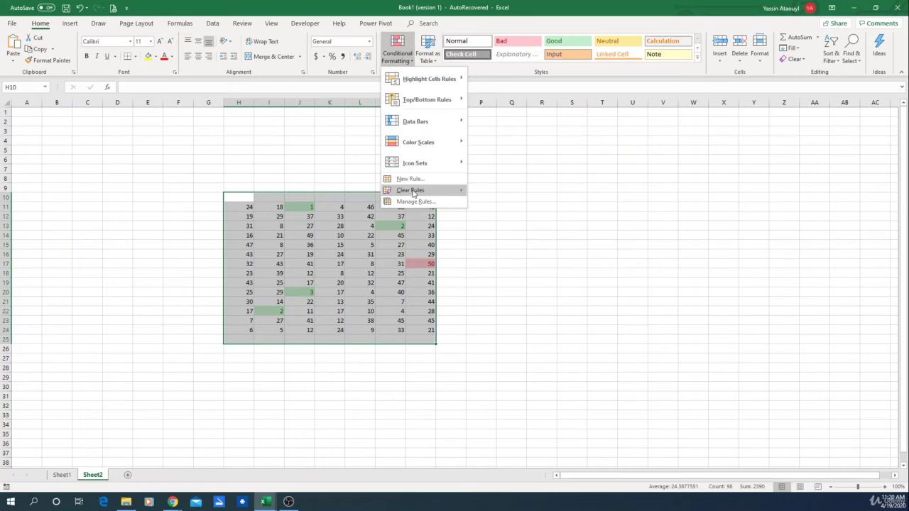
pyautogui.moveTo(414, 191)
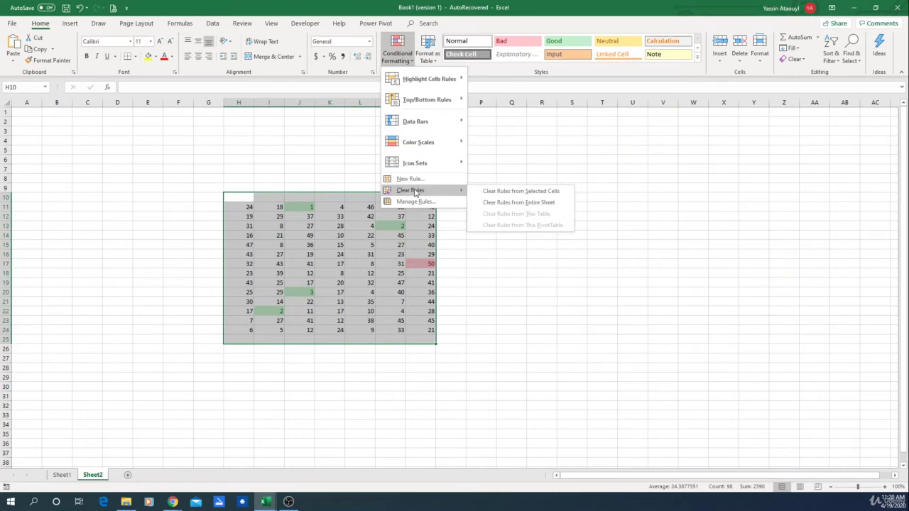
pyautogui.click(516, 191)
pyautogui.click(539, 157)
# Step: Apply an Above Average rule to H11:N24 with Green Fill with Dark Green Text
pyautogui.click(397, 51)
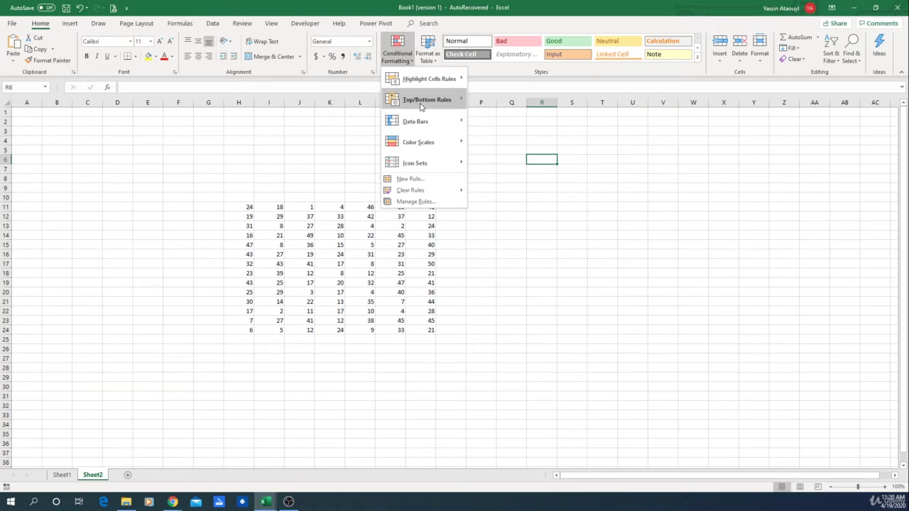
pyautogui.moveTo(421, 106)
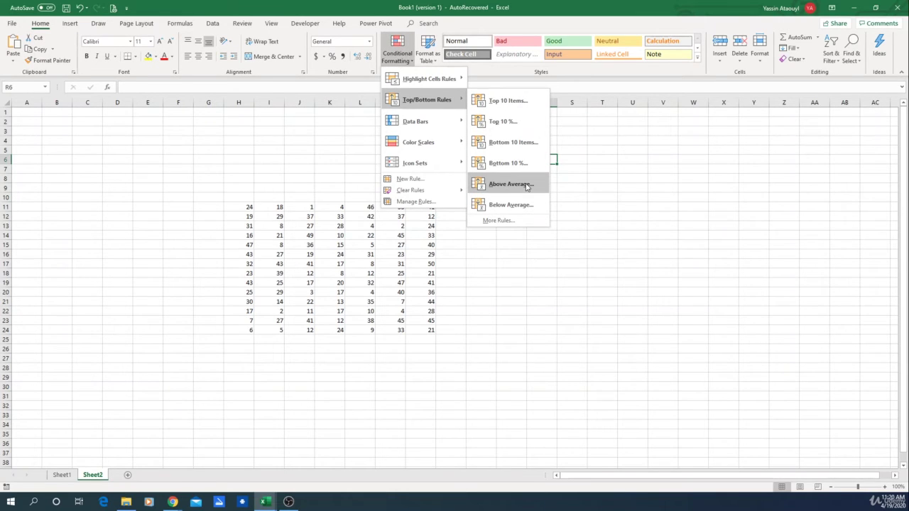
pyautogui.click(518, 253)
pyautogui.moveTo(249, 206); pyautogui.dragTo(425, 331)
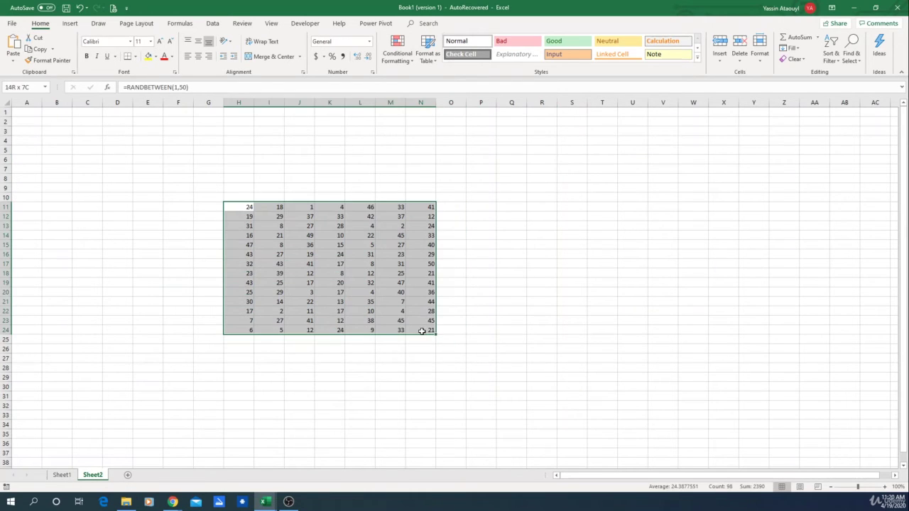
pyautogui.click(397, 52)
pyautogui.moveTo(406, 103)
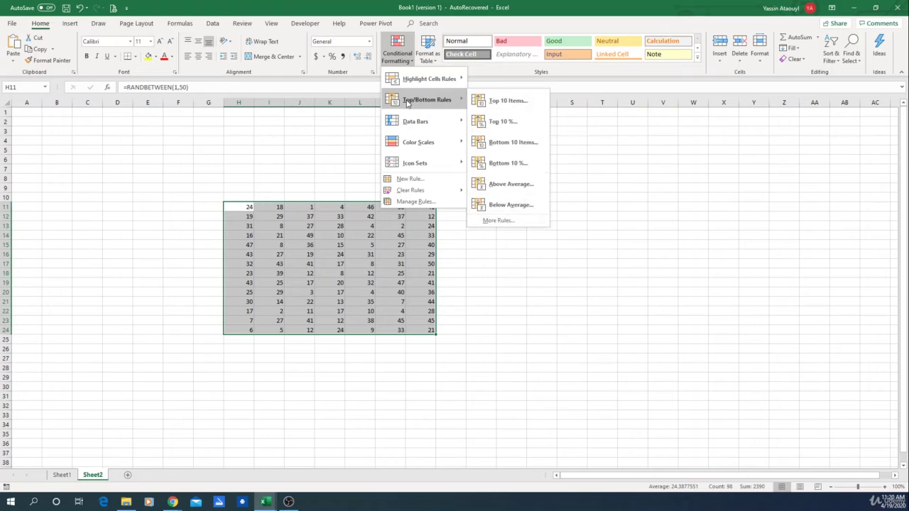
pyautogui.click(524, 186)
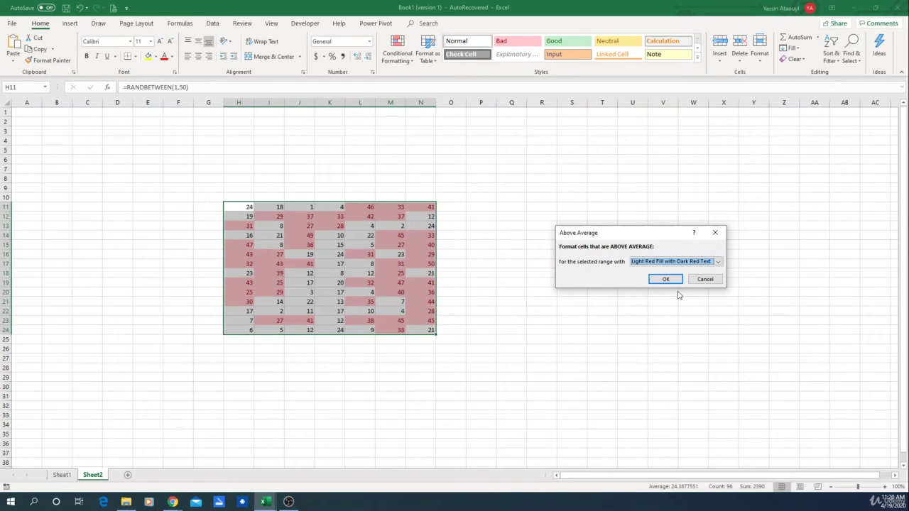
pyautogui.click(649, 262)
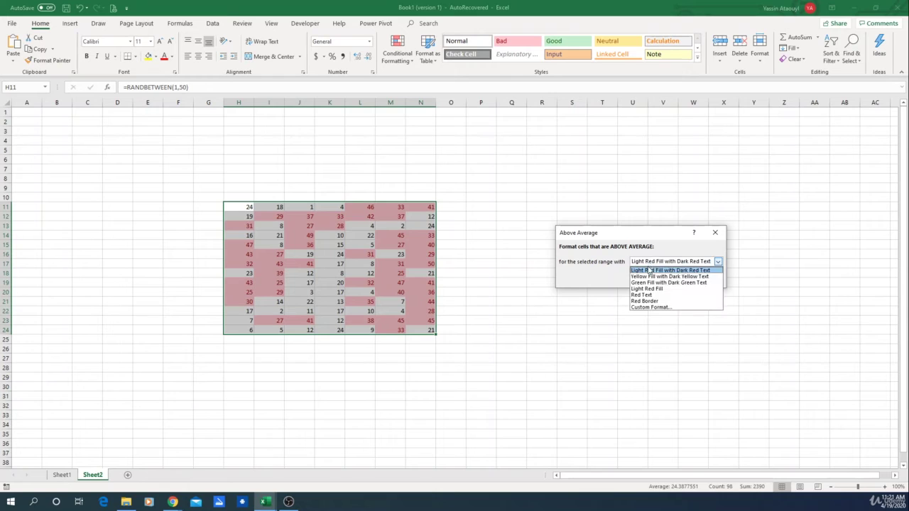
pyautogui.click(657, 283)
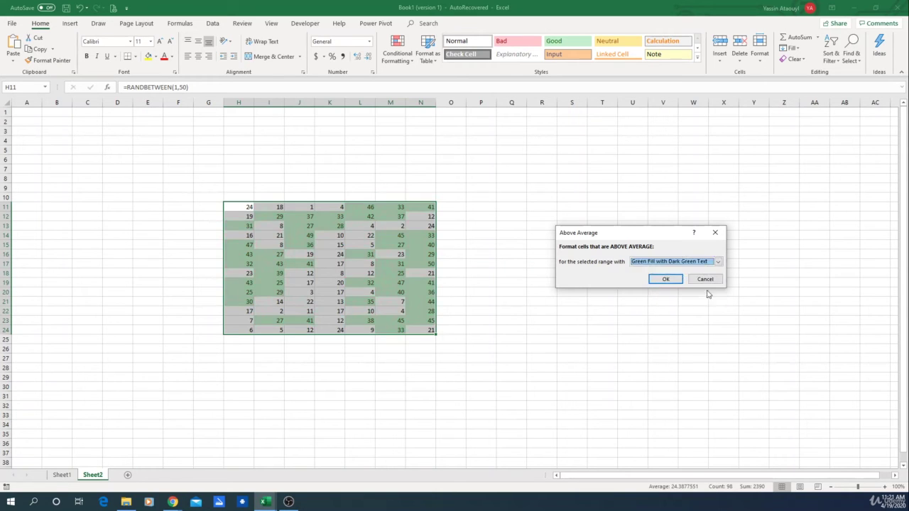
pyautogui.click(665, 279)
pyautogui.click(546, 331)
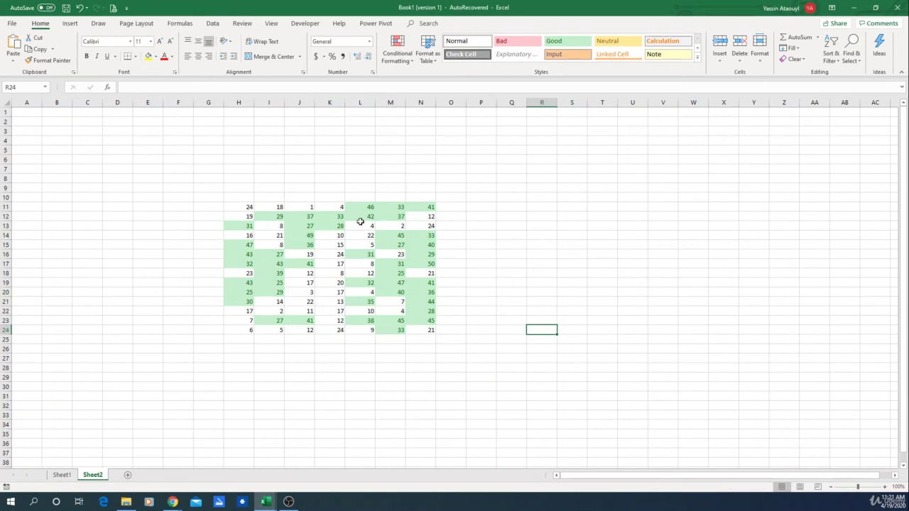
# Step: Add a Below Average rule to H11:N24 with Light Red Fill with Dark Red Text
pyautogui.moveTo(233, 207); pyautogui.dragTo(418, 331)
pyautogui.click(406, 66)
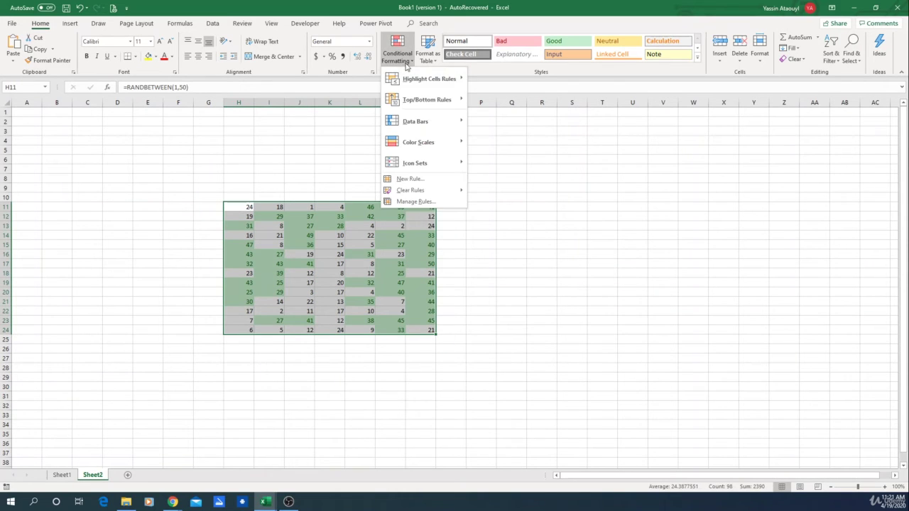
pyautogui.moveTo(426, 99)
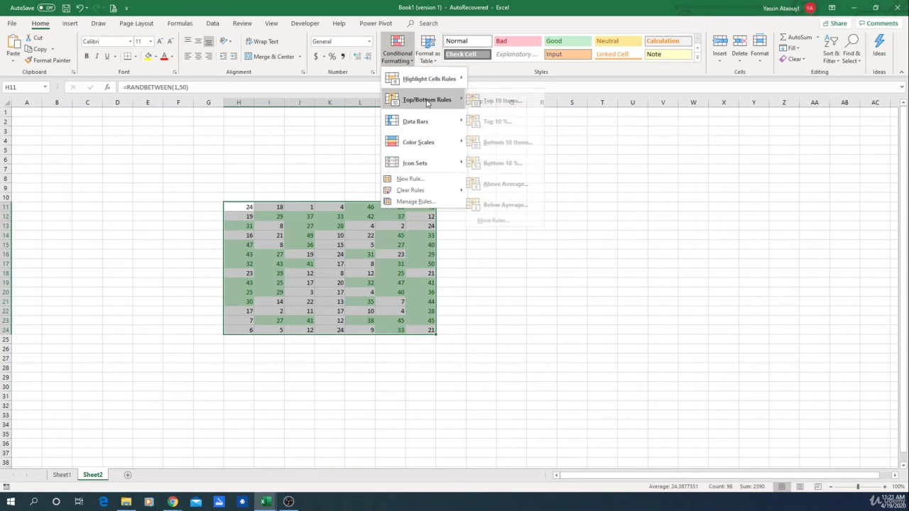
pyautogui.click(509, 205)
pyautogui.click(668, 278)
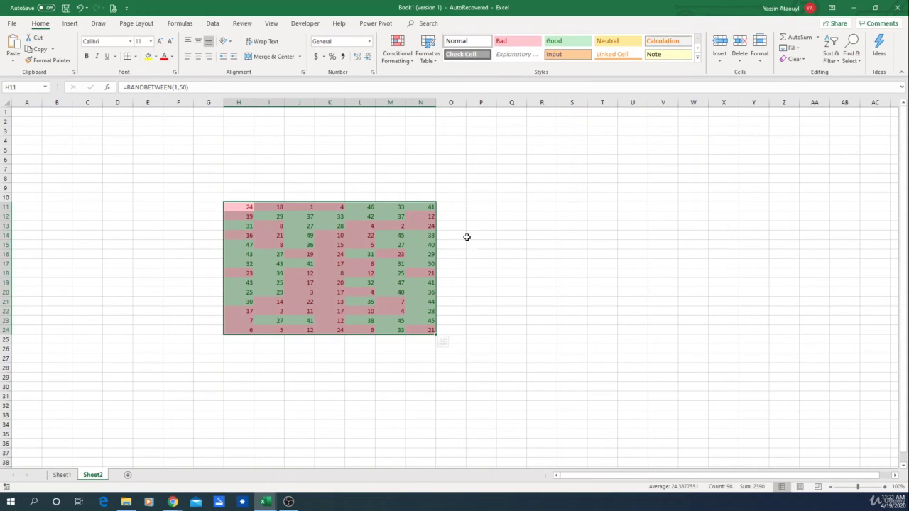
pyautogui.click(541, 235)
# Step: Inspect cells L11 and K20, and recalculate the random numbers several times to test the average rules
pyautogui.click(368, 208)
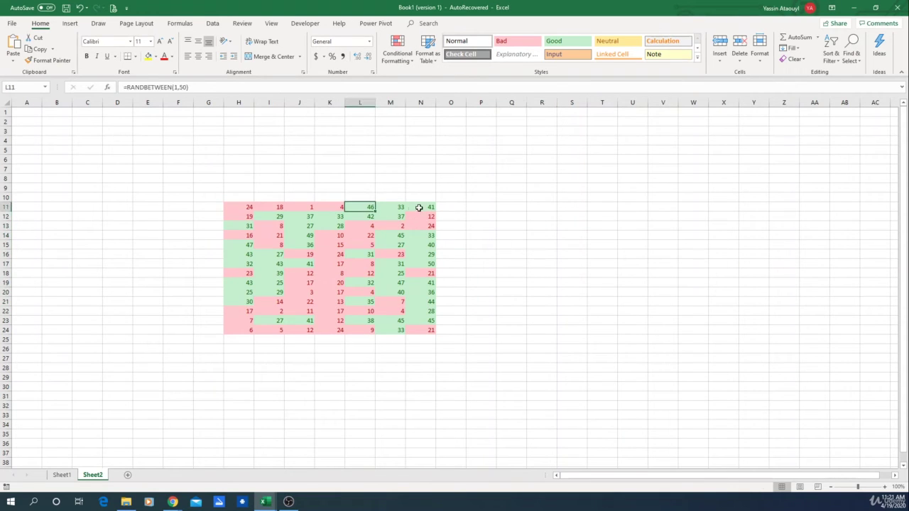
pyautogui.click(329, 292)
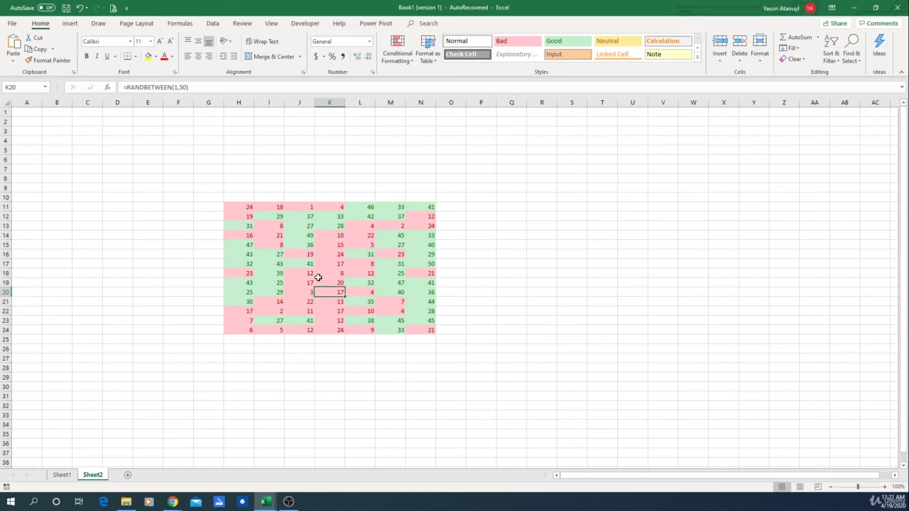
pyautogui.click(602, 262)
pyautogui.press('F9')
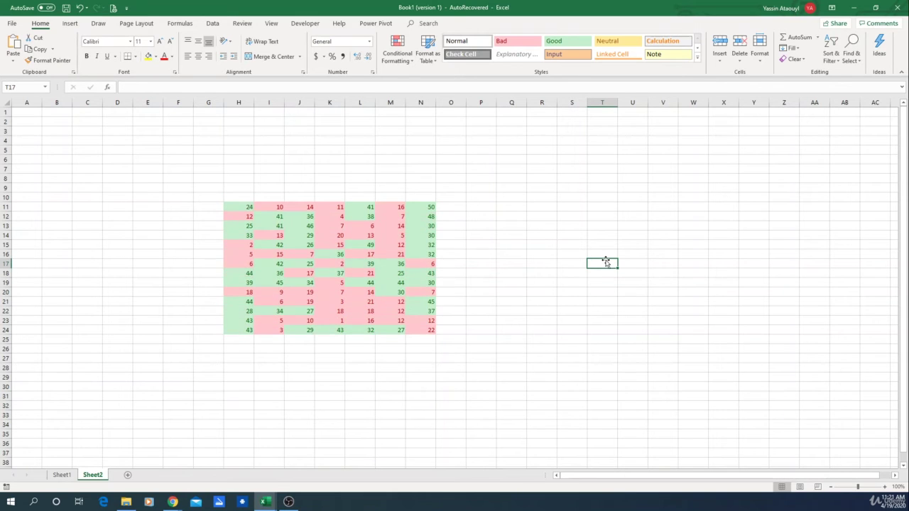
pyautogui.press('F9')
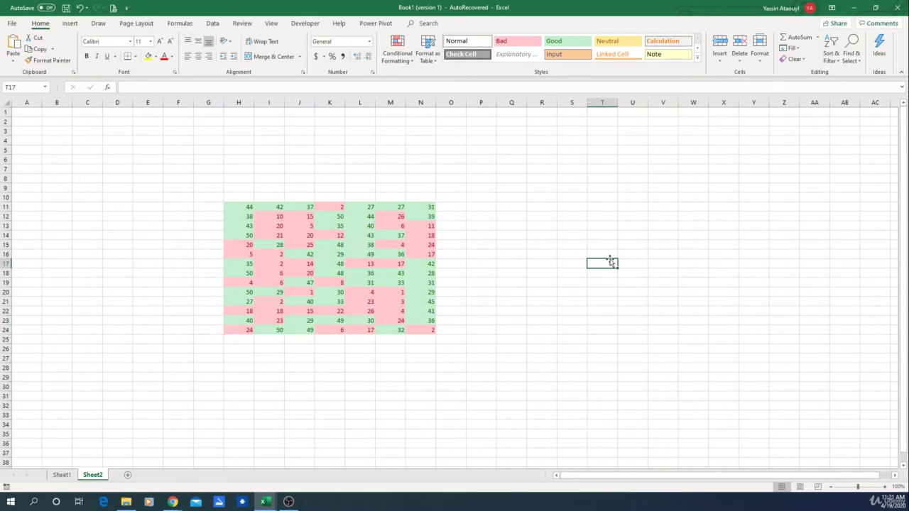
pyautogui.press('F9')
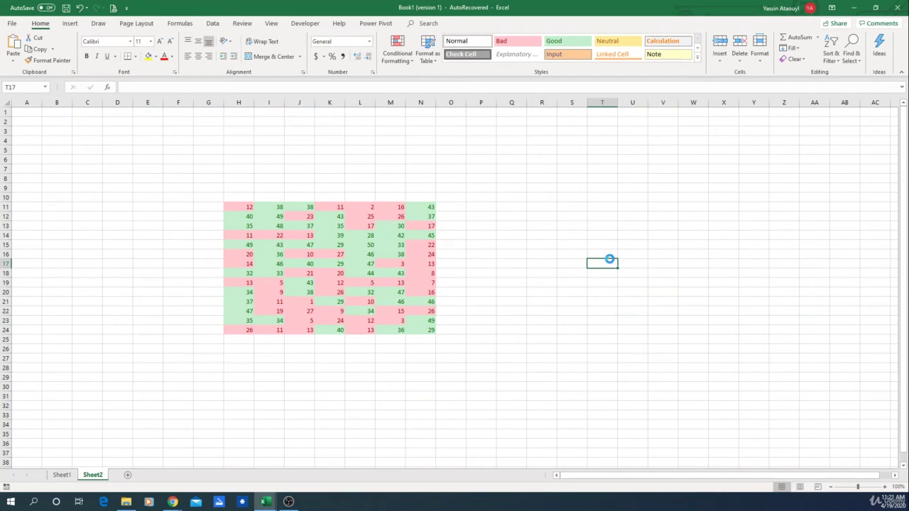
pyautogui.press('F9')
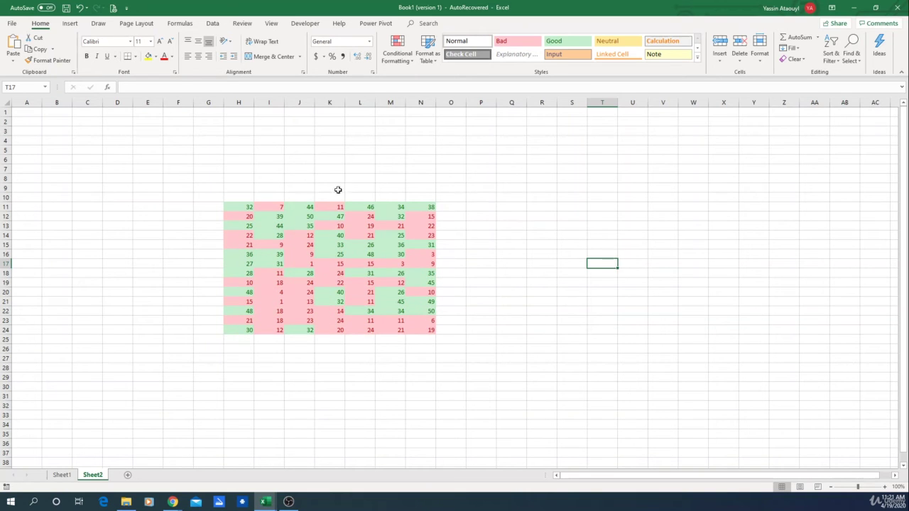
# Step: Clear the conditional formatting rules from the selected cells H11:N24
pyautogui.moveTo(239, 206); pyautogui.dragTo(426, 329)
pyautogui.click(396, 51)
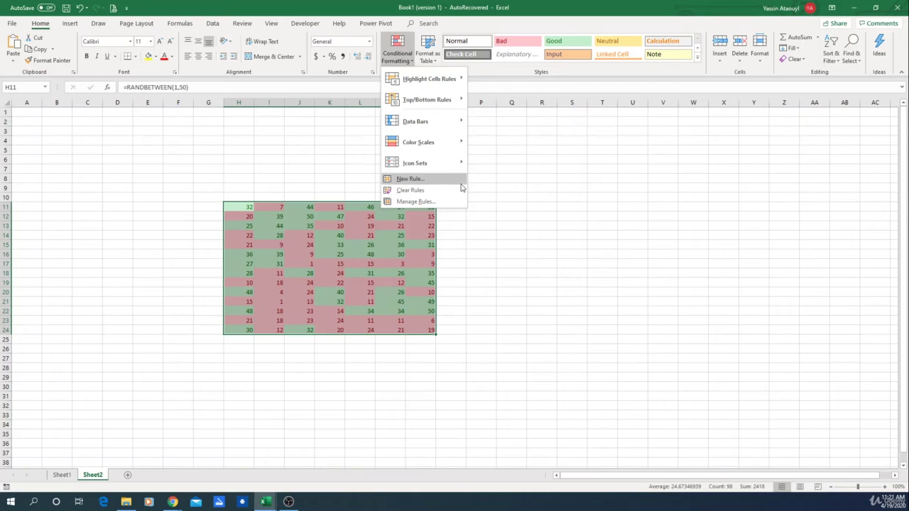
pyautogui.moveTo(458, 190)
pyautogui.click(504, 190)
pyautogui.click(542, 168)
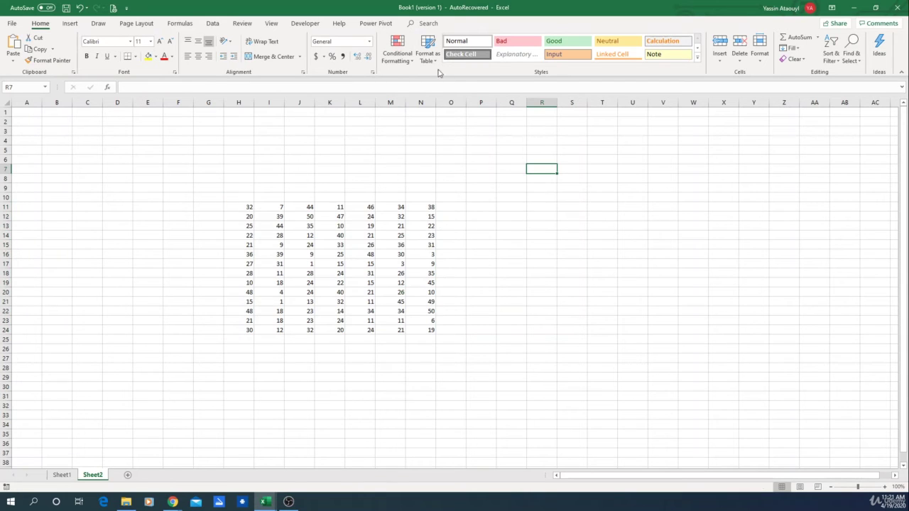
# Step: Start a Greater Than highlight rule for the random numbers in H11:N24
pyautogui.moveTo(248, 207); pyautogui.dragTo(429, 329)
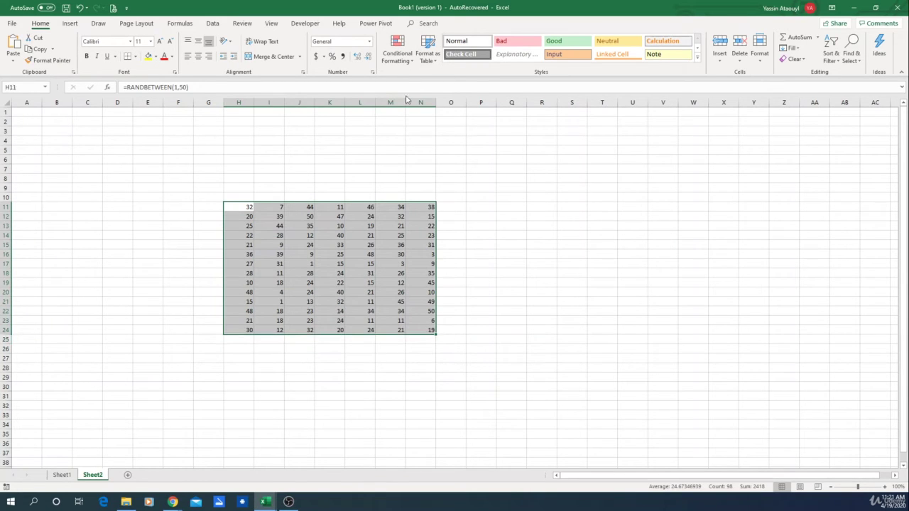
pyautogui.click(409, 59)
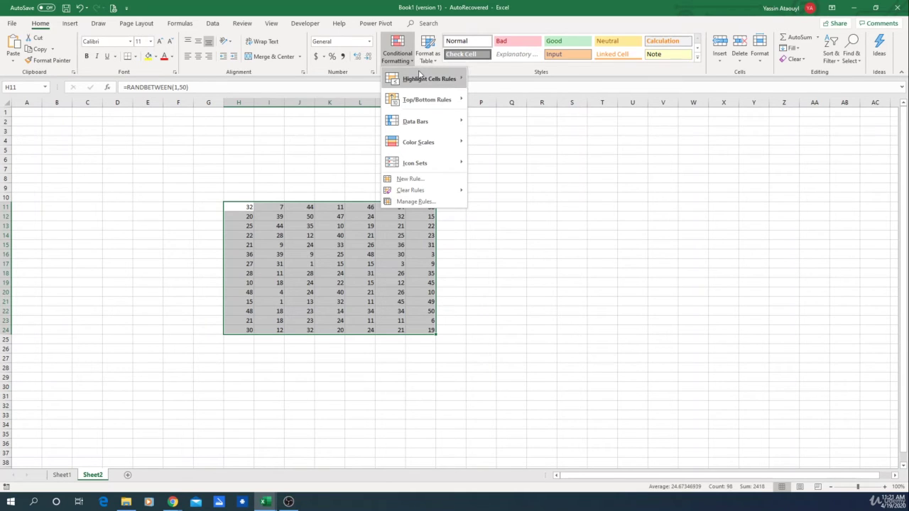
pyautogui.moveTo(419, 75)
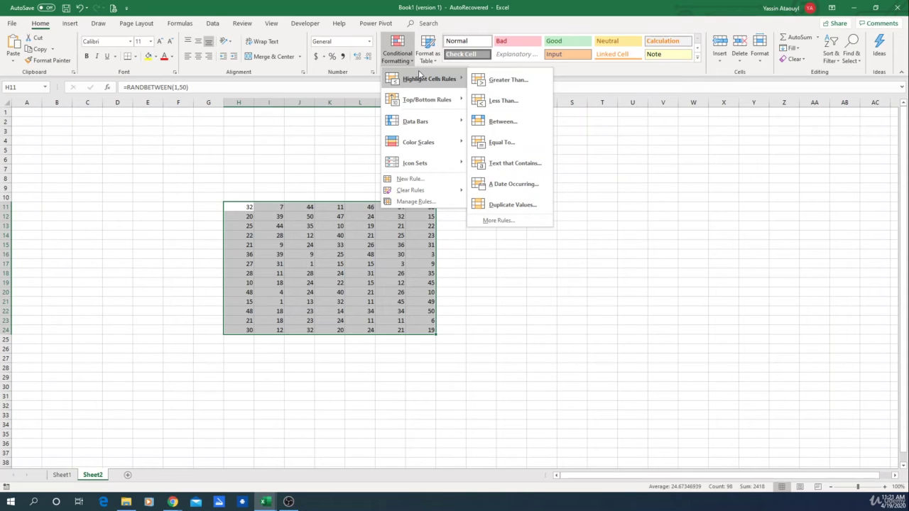
pyautogui.click(489, 83)
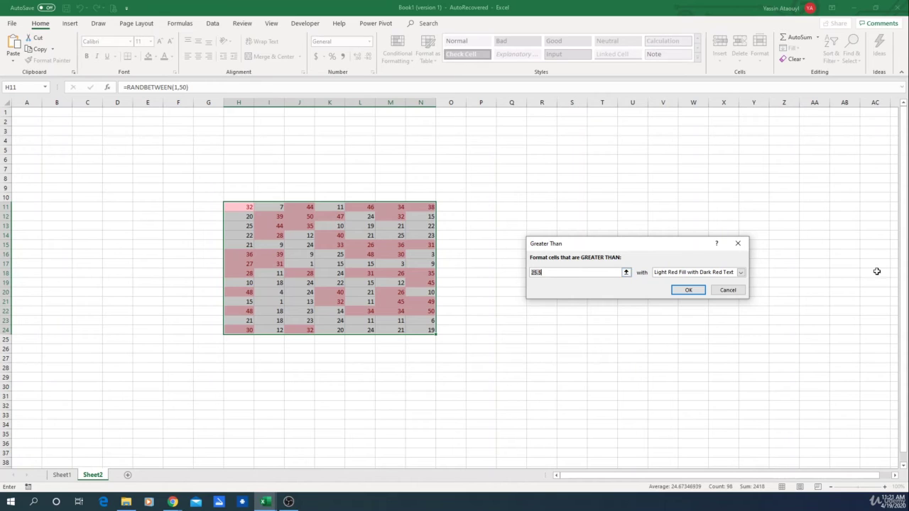
# Step: Try thresholds such as 5, 10 and 50 in the Greater Than rule to preview which cells get highlighted
pyautogui.write('5')
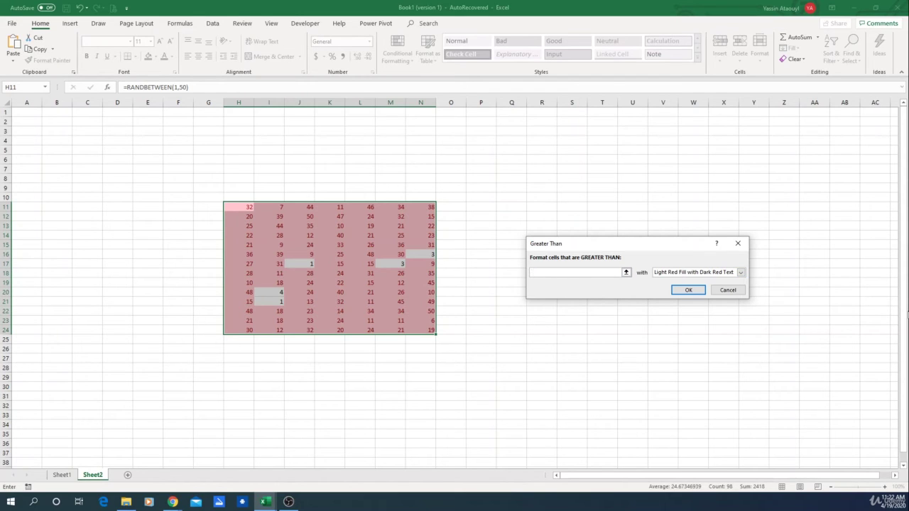
pyautogui.write('10')
pyautogui.press('BackSpace')
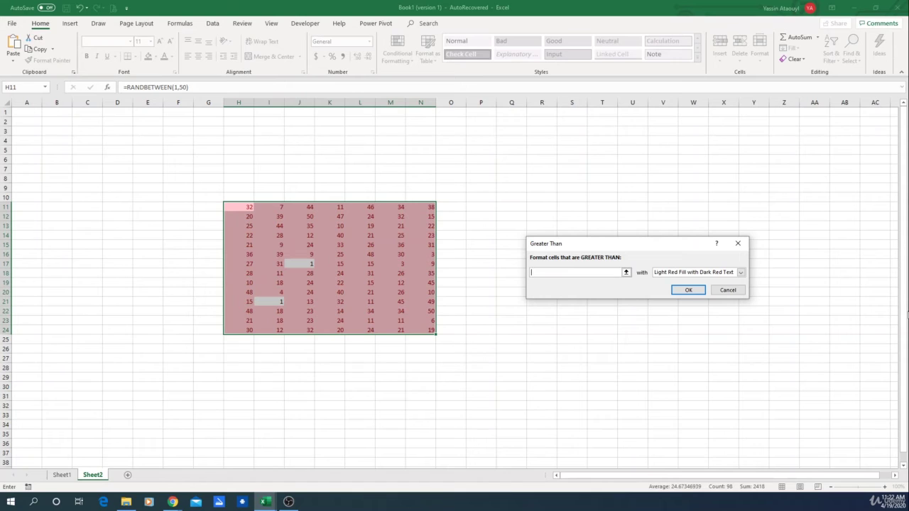
pyautogui.write('50')
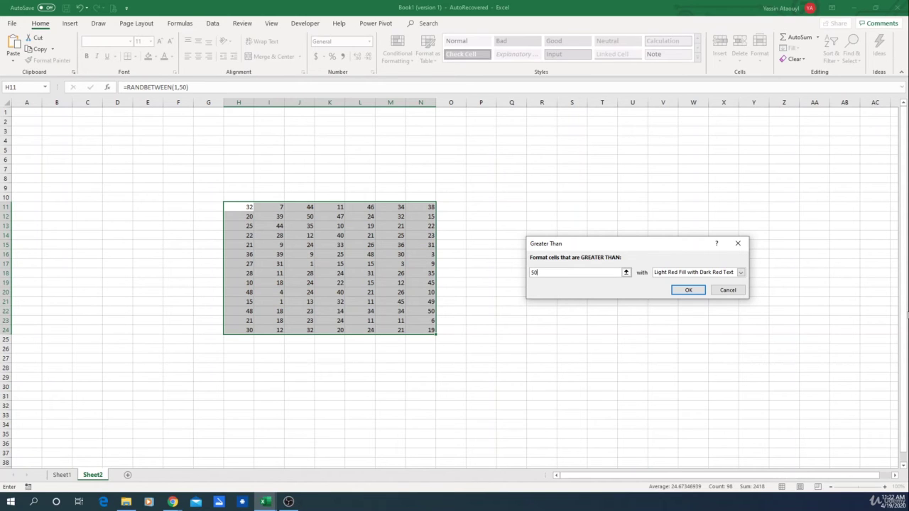
pyautogui.press('BackSpace')
pyautogui.press('BackSpace')
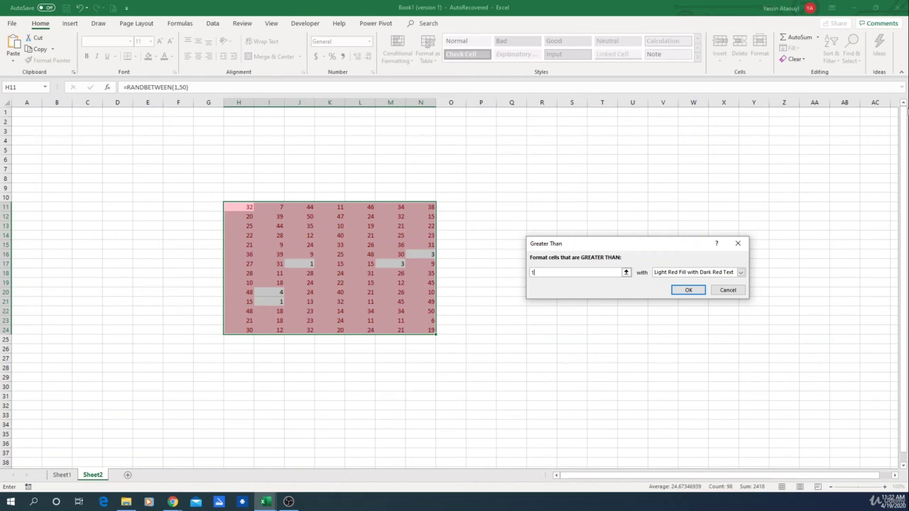
pyautogui.write('0')
pyautogui.press('BackSpace')
pyautogui.press('BackSpace')
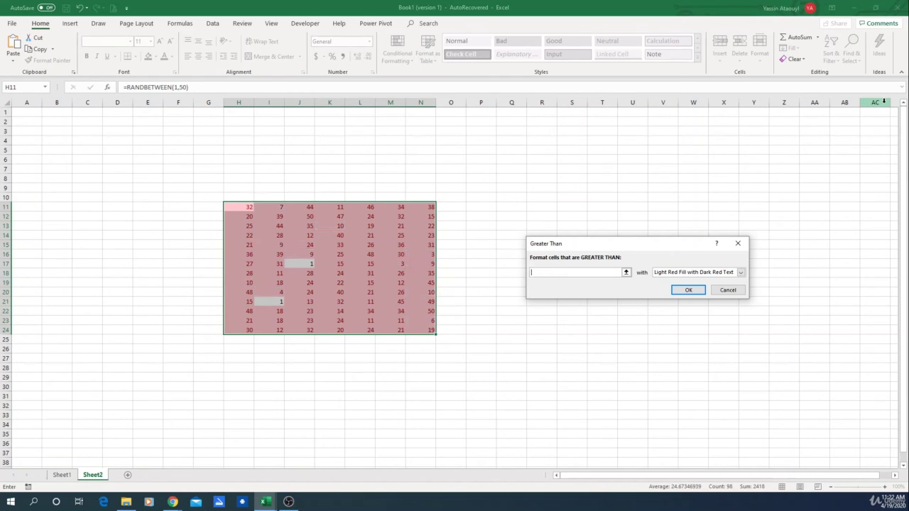
# Step: Set the Greater Than threshold to 25 with Green Fill with Dark Green Text and apply the rule
pyautogui.write('25')
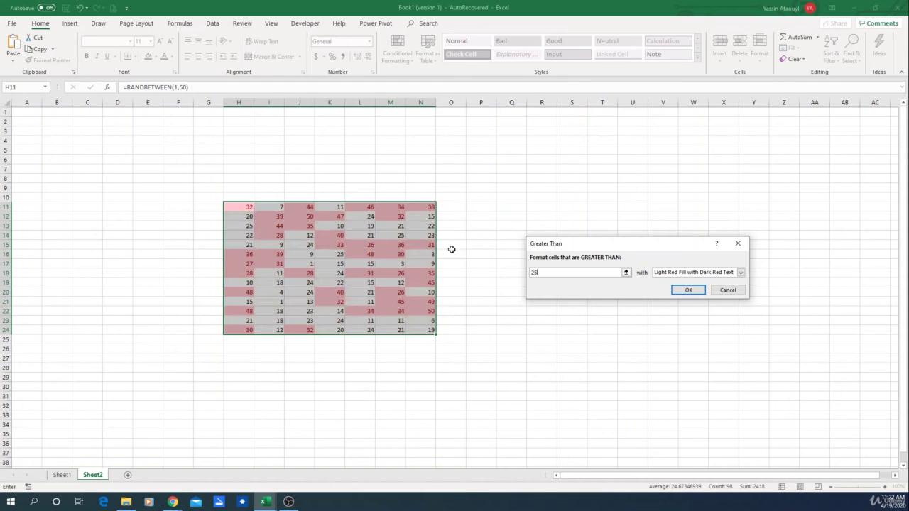
pyautogui.click(693, 277)
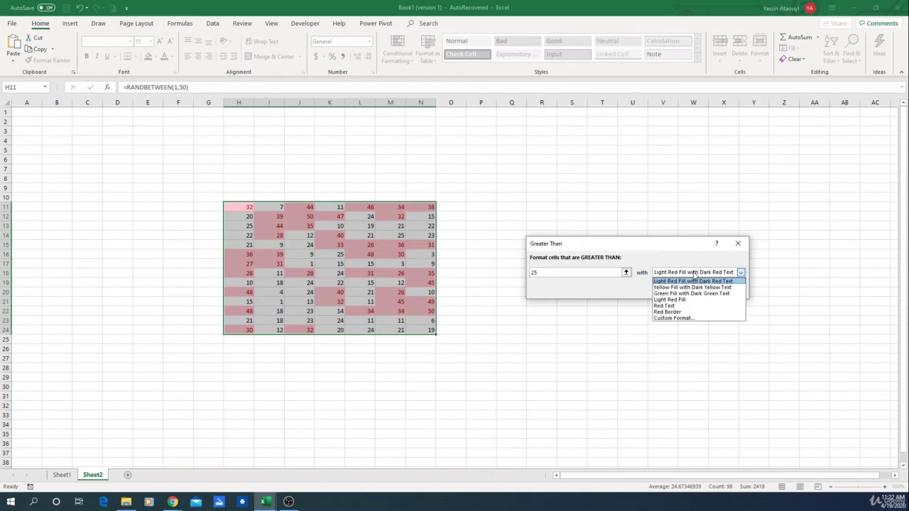
pyautogui.click(690, 292)
pyautogui.click(682, 293)
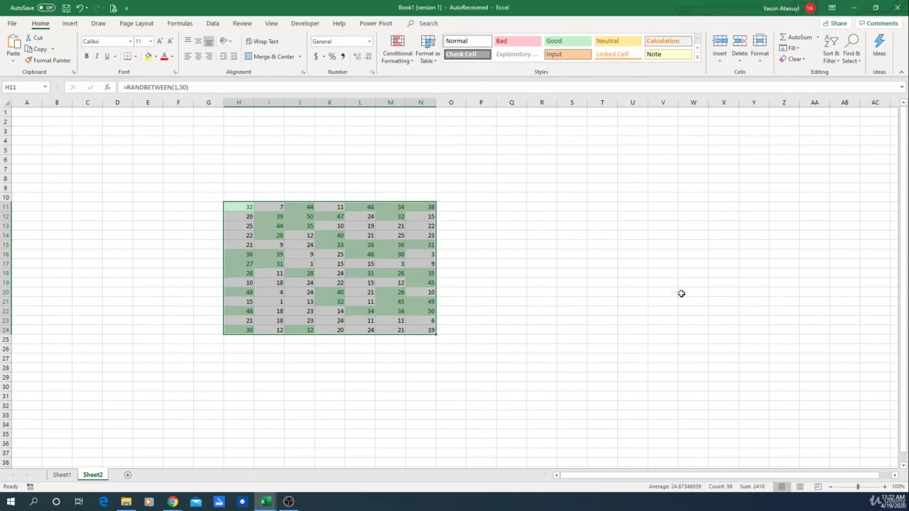
# Step: Add a Less Than 25 rule to H11:N24 with Light Red Fill with Dark Red Text
pyautogui.click(409, 60)
pyautogui.moveTo(426, 79)
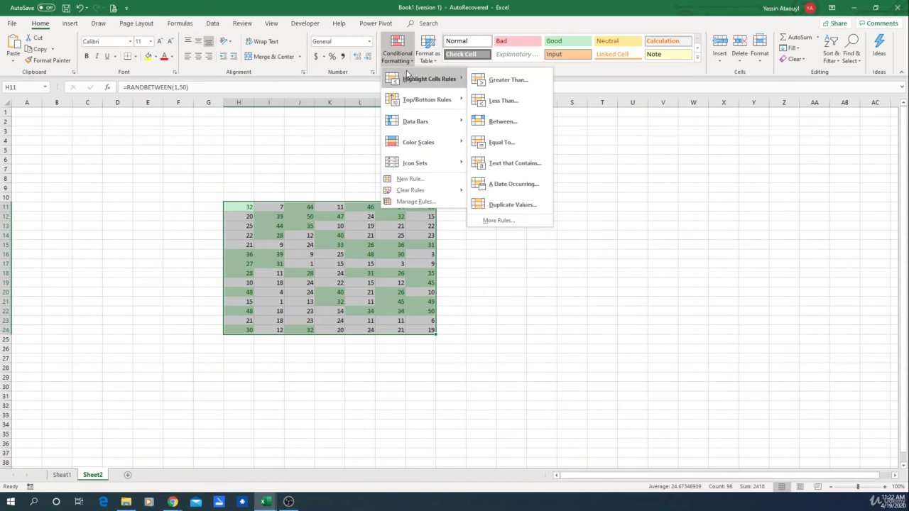
pyautogui.click(502, 101)
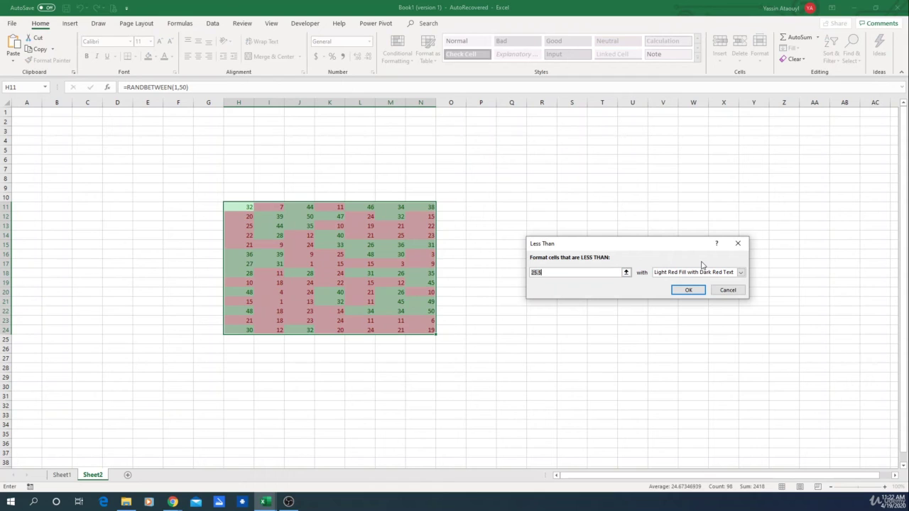
pyautogui.write('25')
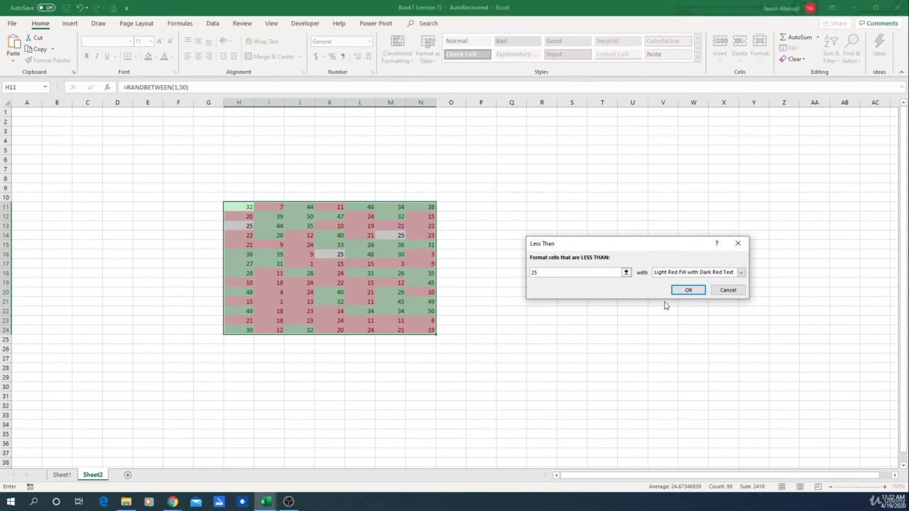
pyautogui.click(685, 290)
# Step: Recalculate the random numbers and inspect the unformatted cells H23, N13 and I12
pyautogui.click(511, 273)
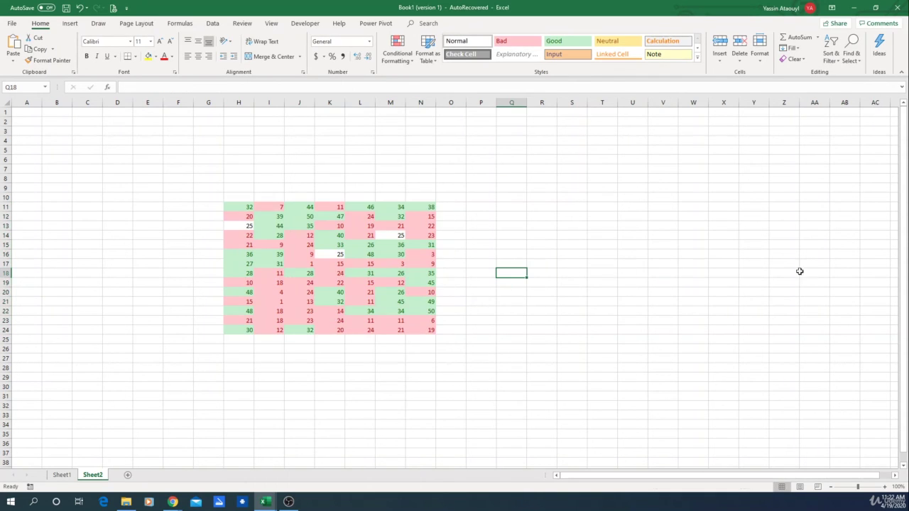
pyautogui.press('F9')
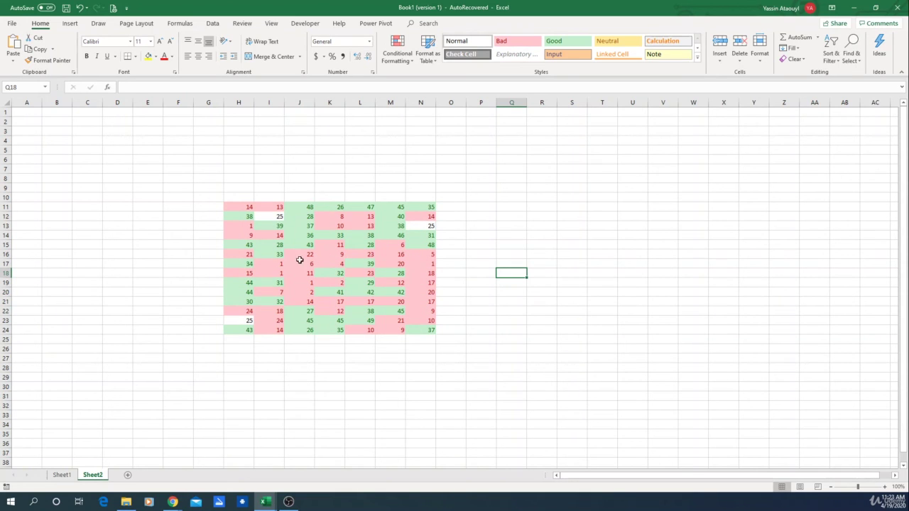
pyautogui.click(241, 319)
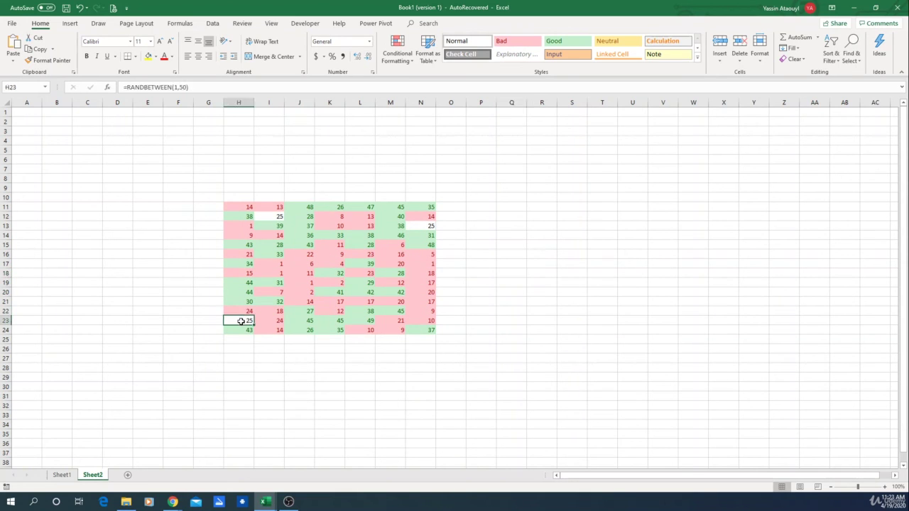
pyautogui.click(421, 225)
pyautogui.click(280, 217)
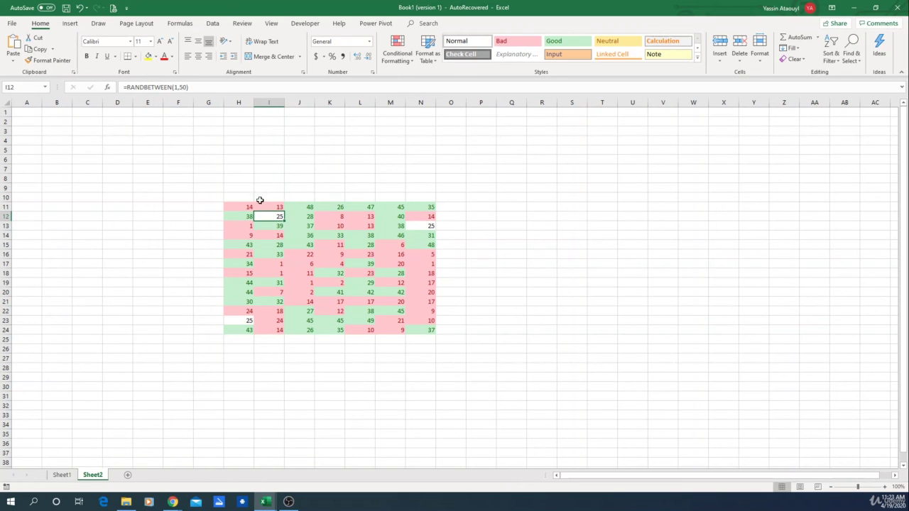
# Step: Add an Equal To 25 rule to H11:N24 with Yellow Fill with Dark Yellow Text
pyautogui.moveTo(231, 204); pyautogui.dragTo(420, 329)
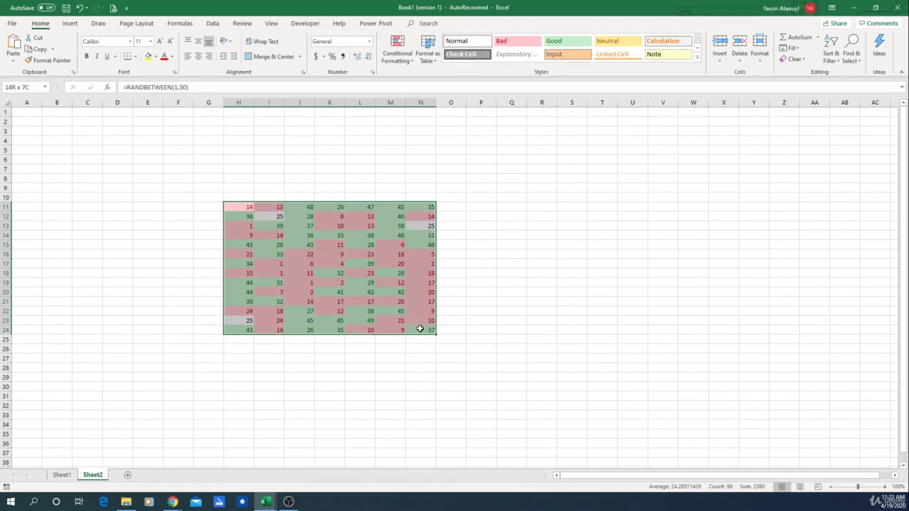
pyautogui.click(394, 57)
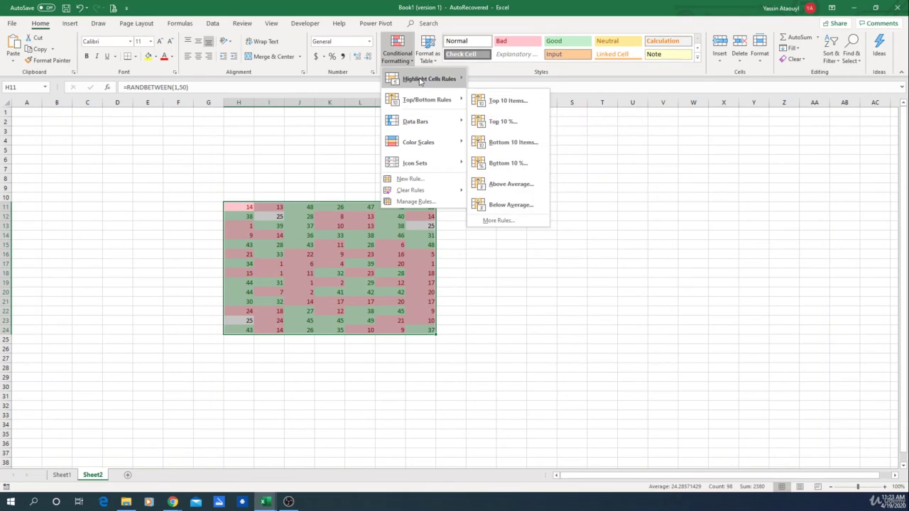
pyautogui.moveTo(420, 80)
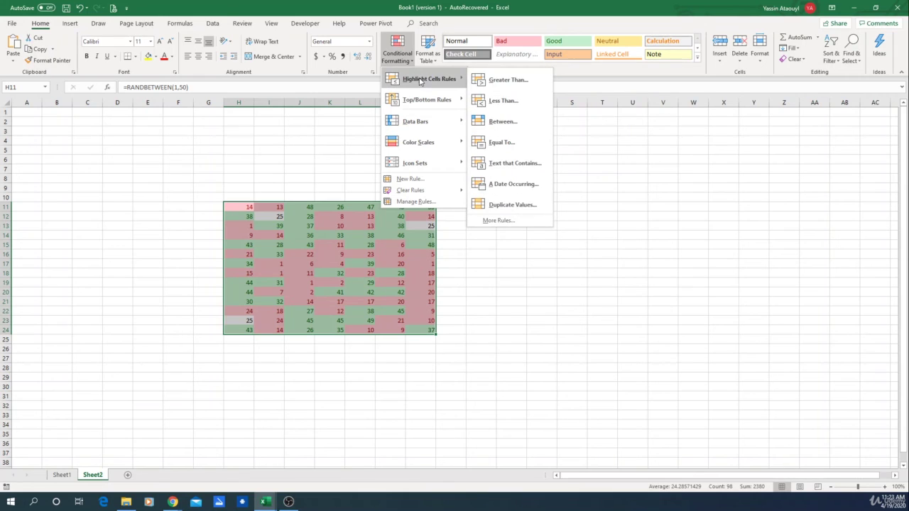
pyautogui.click(508, 144)
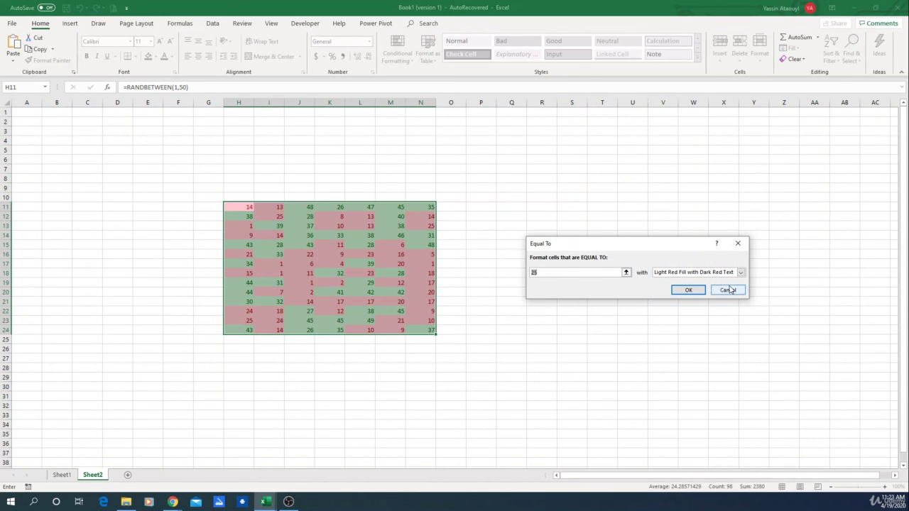
pyautogui.click(740, 272)
pyautogui.click(696, 287)
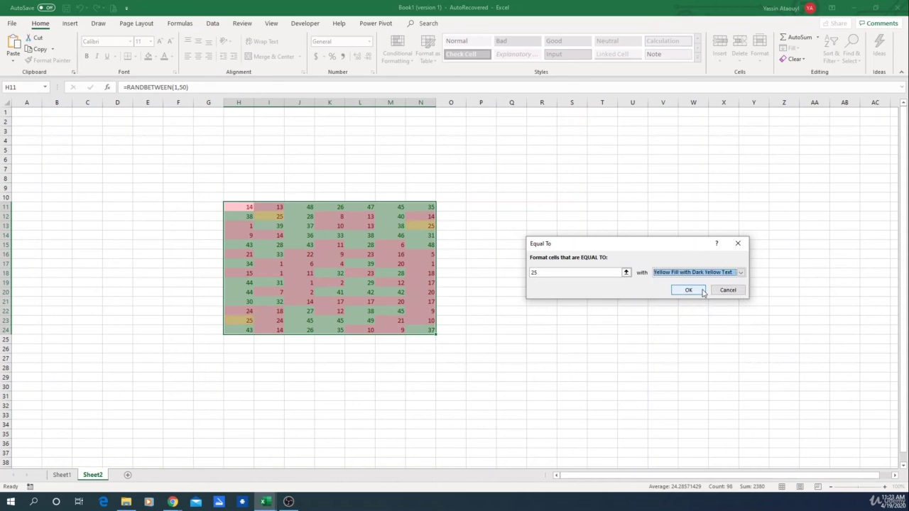
pyautogui.click(684, 291)
# Step: Deselect the range and recalculate the random numbers several times to test the three highlight rules
pyautogui.click(607, 286)
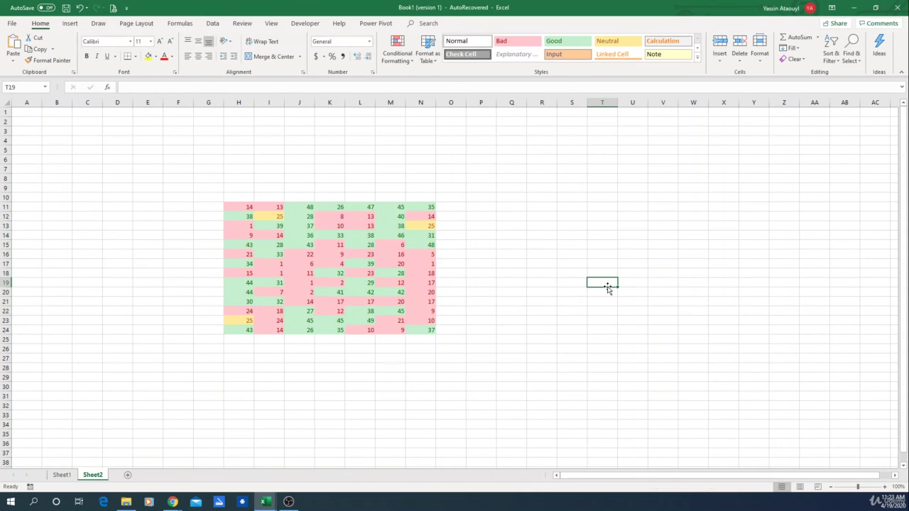
pyautogui.press('F9')
pyautogui.press('F9')
pyautogui.press('F9')
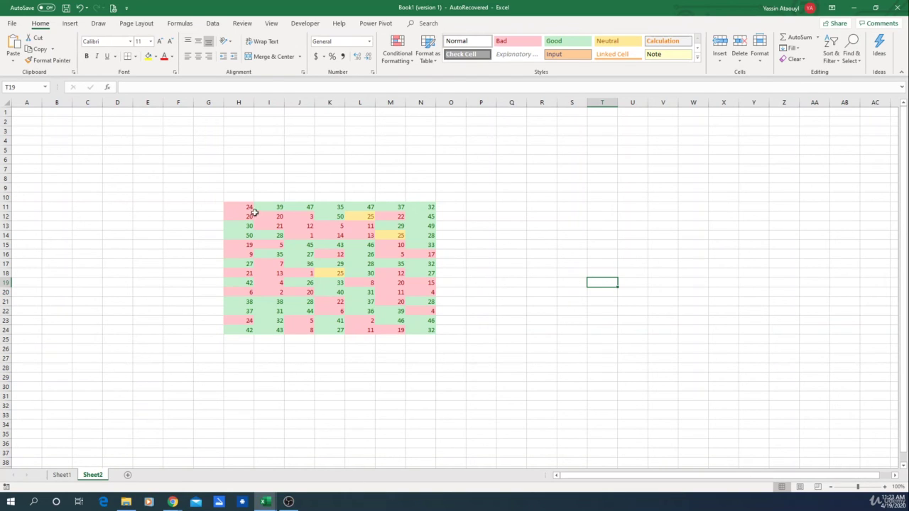
# Step: Look at the remaining highlight cells rules and the New Formatting Rule options for H11:N24, closing them without adding a rule
pyautogui.moveTo(244, 208); pyautogui.dragTo(432, 329)
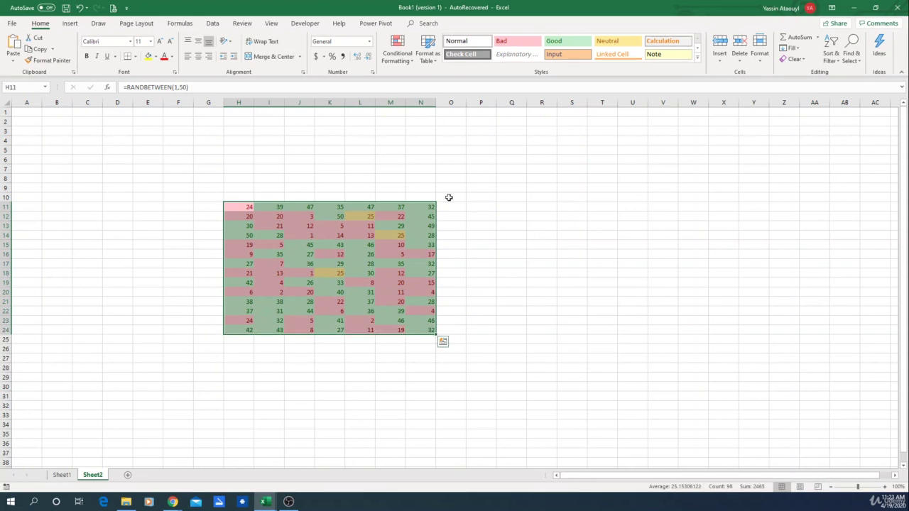
pyautogui.click(405, 58)
pyautogui.moveTo(407, 77)
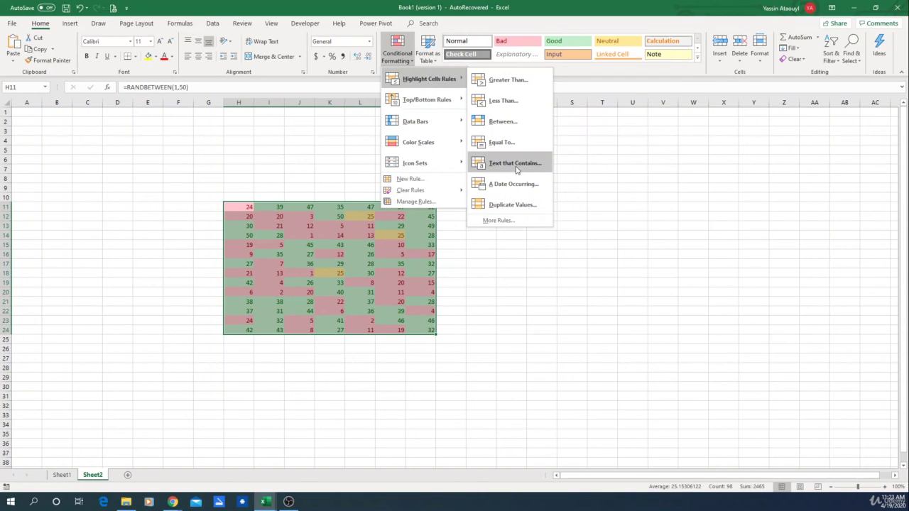
pyautogui.click(743, 243)
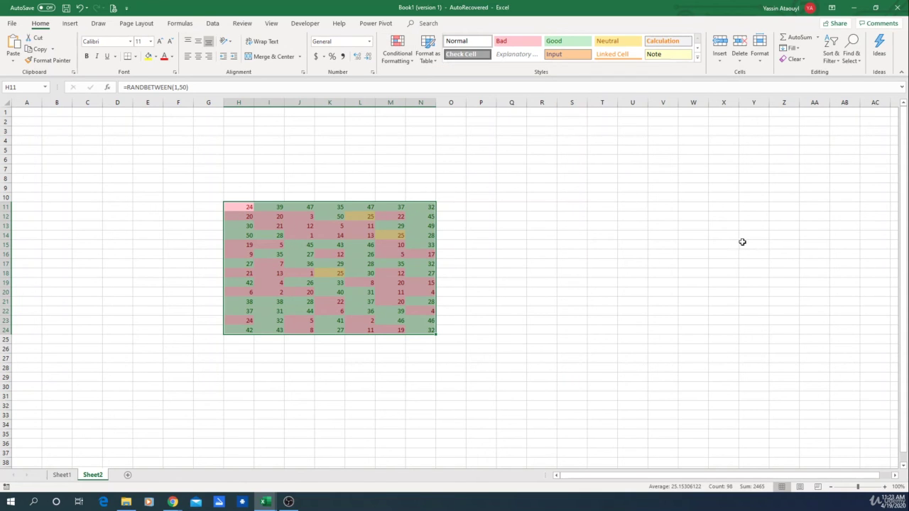
pyautogui.click(402, 41)
pyautogui.click(490, 222)
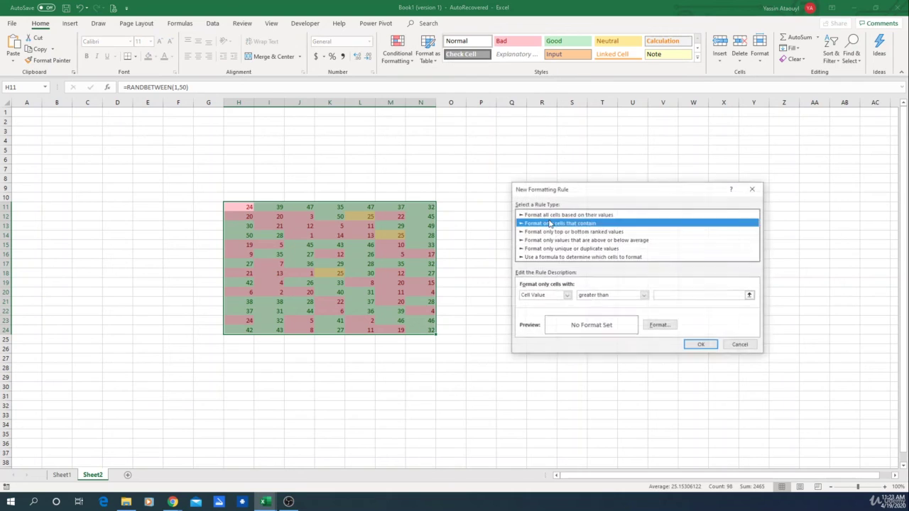
pyautogui.click(752, 190)
pyautogui.click(524, 164)
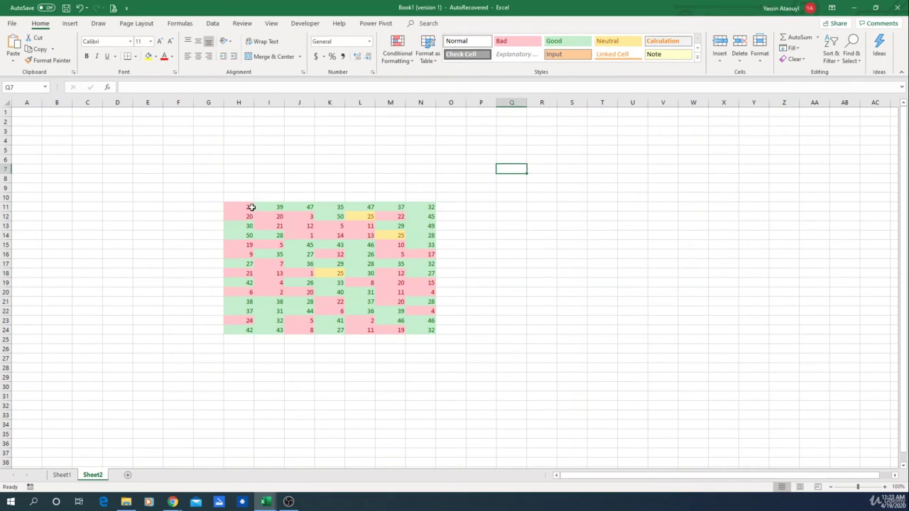
pyautogui.moveTo(226, 206); pyautogui.dragTo(443, 345)
pyautogui.click(398, 49)
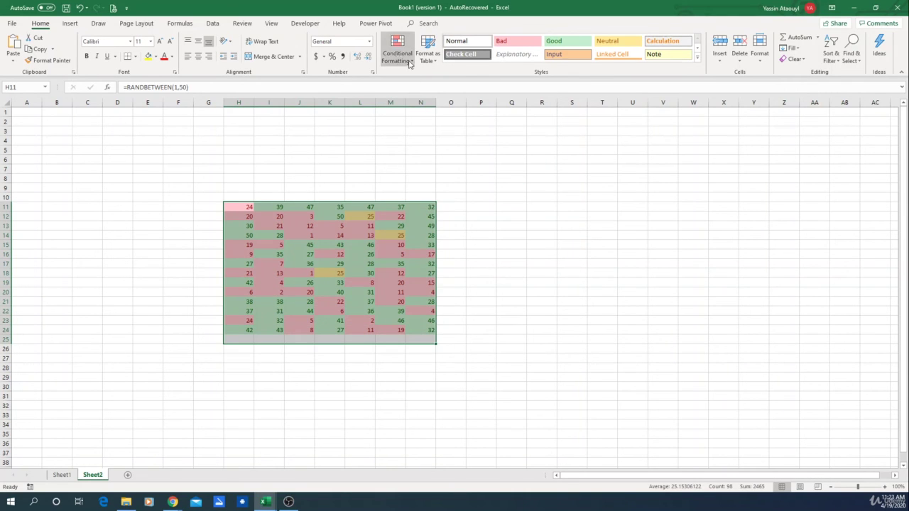
pyautogui.click(529, 149)
pyautogui.click(530, 149)
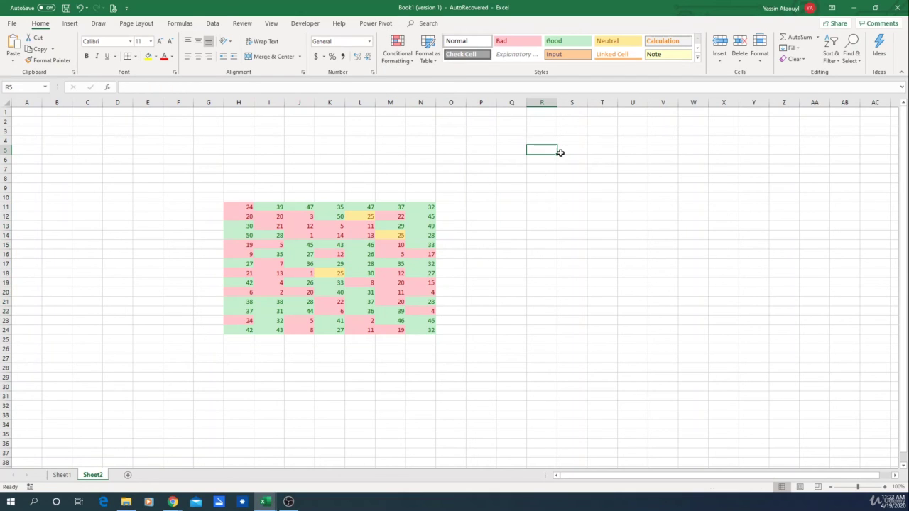